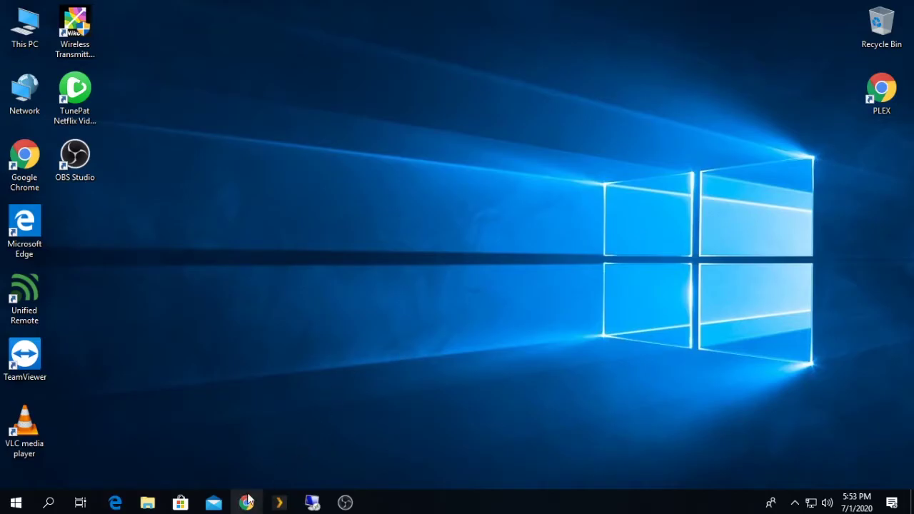
- Open Google Chrome, load the router's admin page at 192.168.0.1 in a new tab, and log in
click(246, 502)
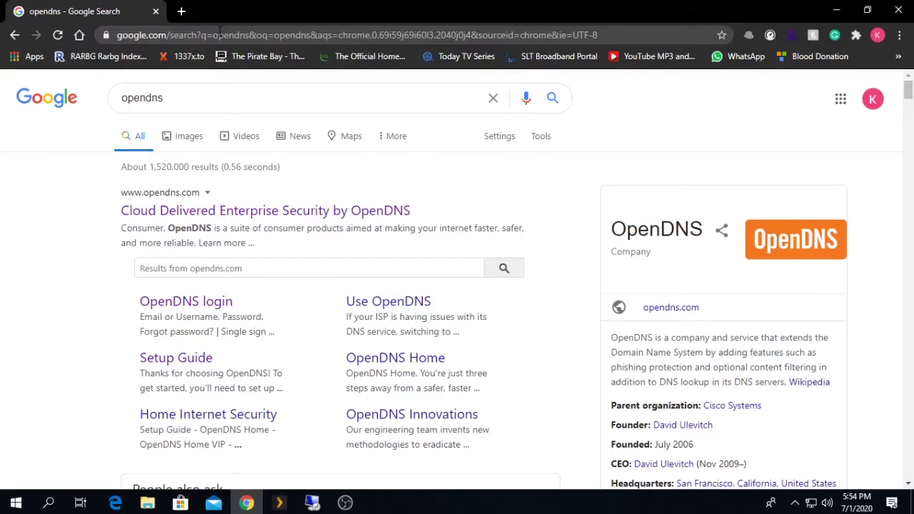
click(182, 11)
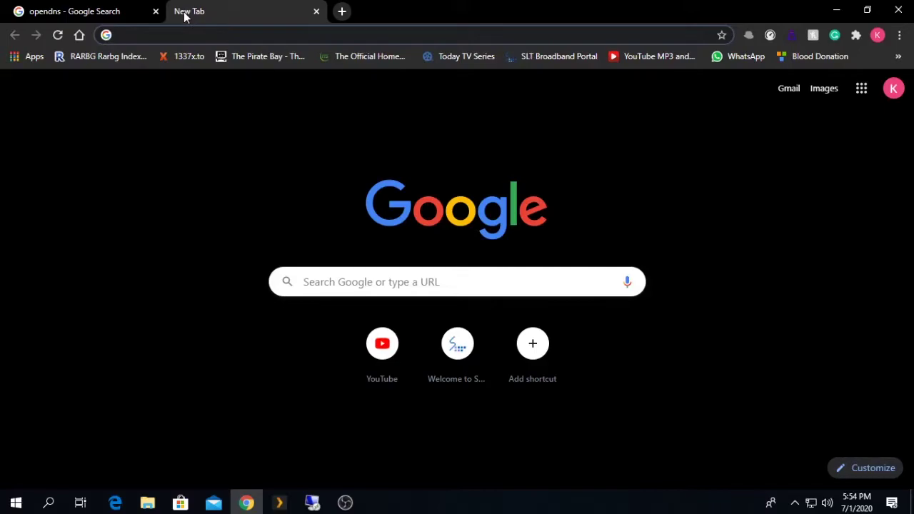
text(192.168)
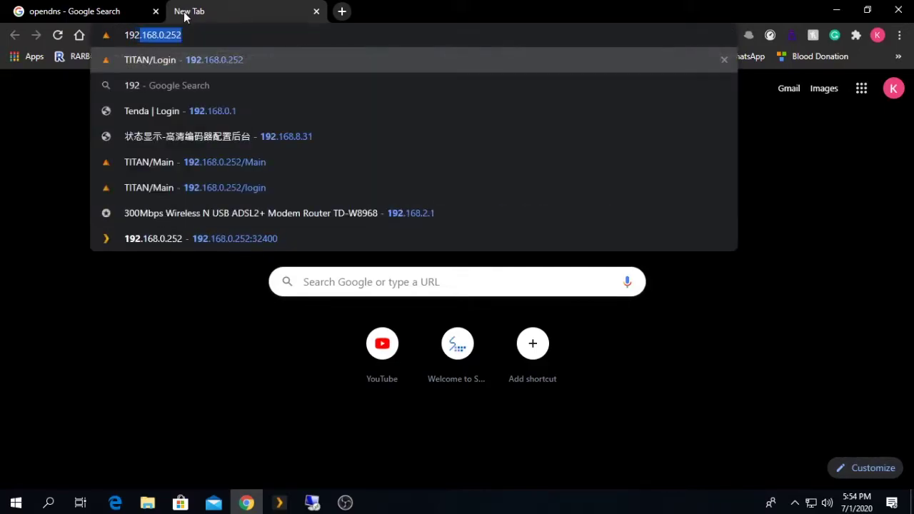
text(.0.1)
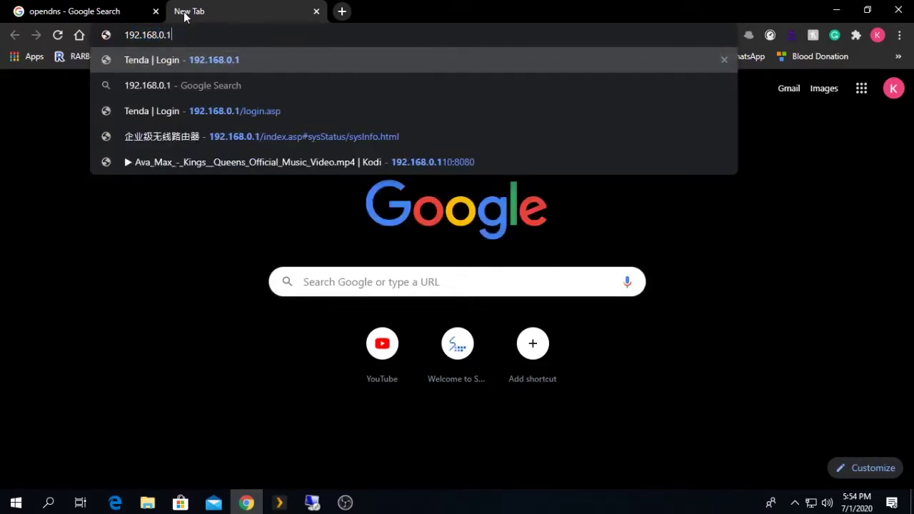
key(Return)
click(453, 242)
click(453, 243)
click(421, 278)
click(422, 279)
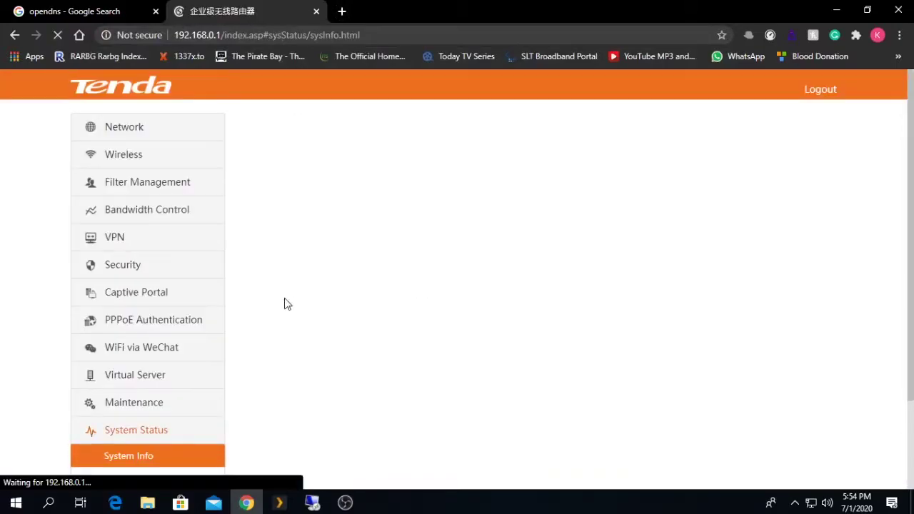
- Open the router's LAN Settings under Network and examine the DHCP server's IP range and DNS fields
click(142, 135)
click(136, 207)
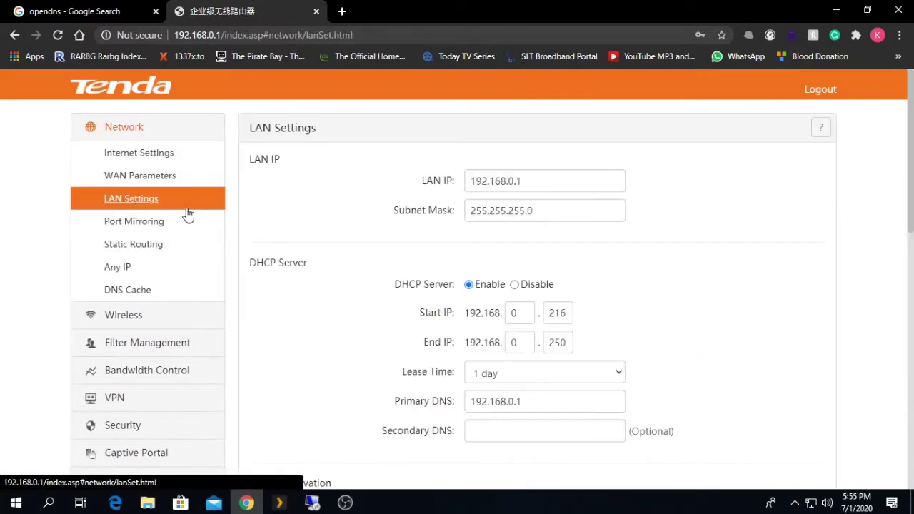
scroll(302, 257, down, 2)
scroll(379, 293, up, 1)
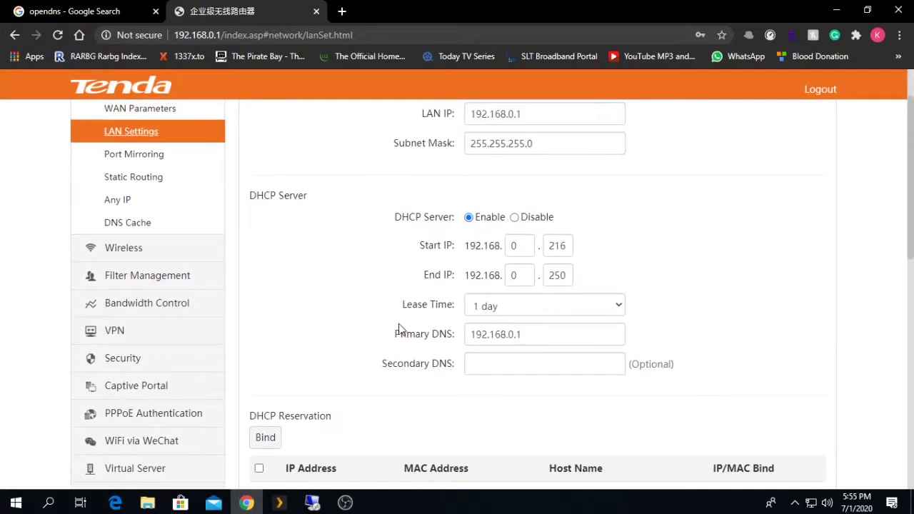
scroll(440, 351, up, 1)
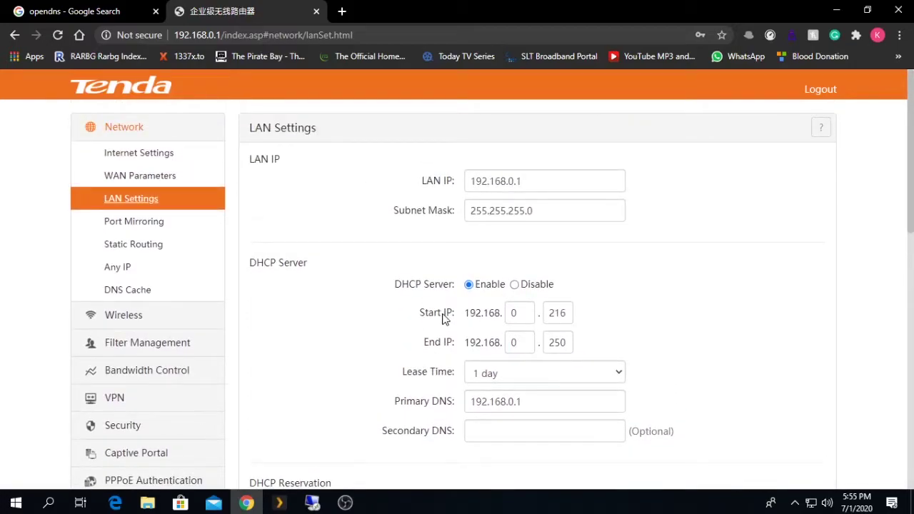
scroll(327, 290, down, 1)
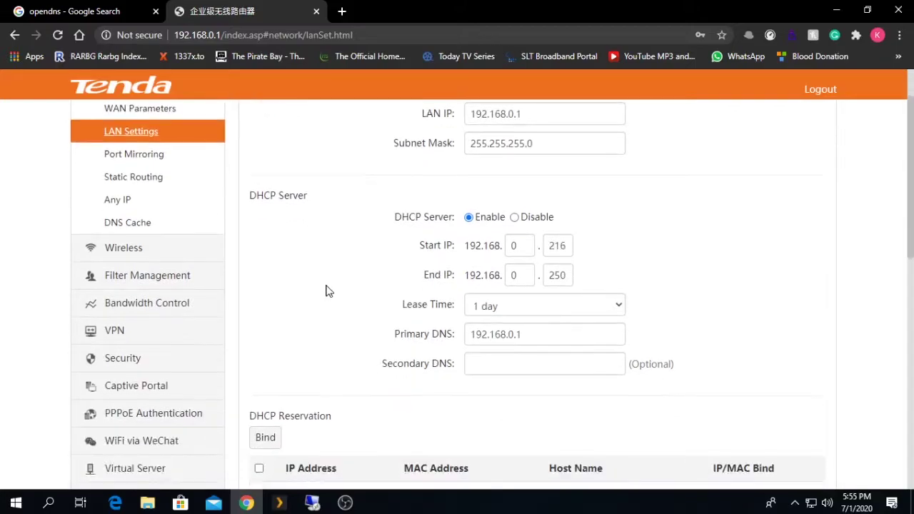
scroll(338, 294, up, 1)
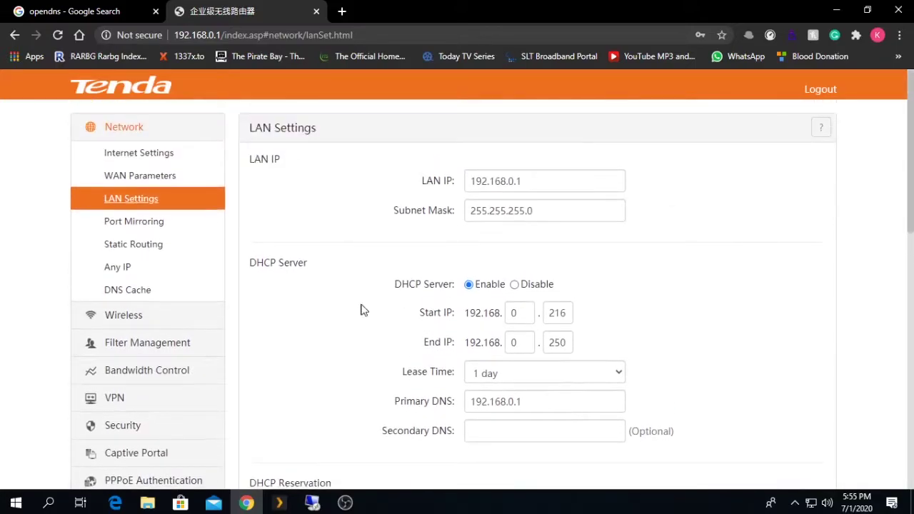
double_click(536, 400)
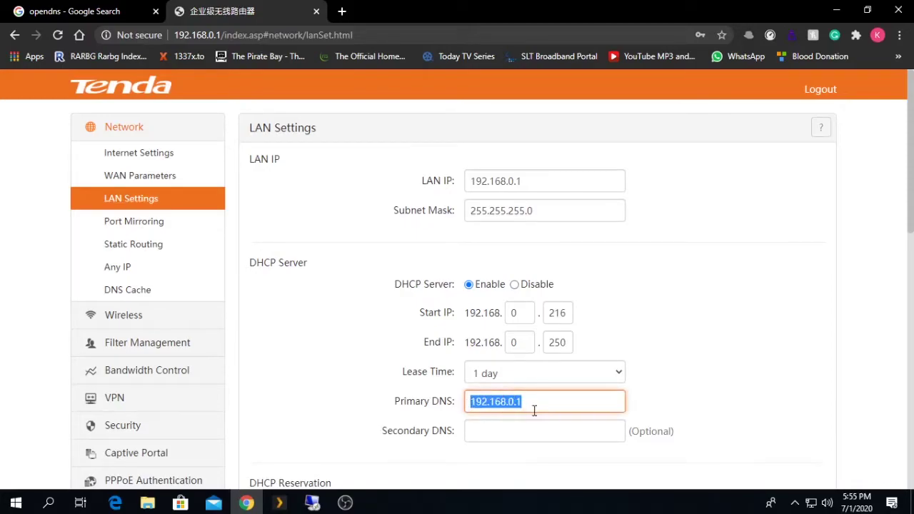
click(535, 408)
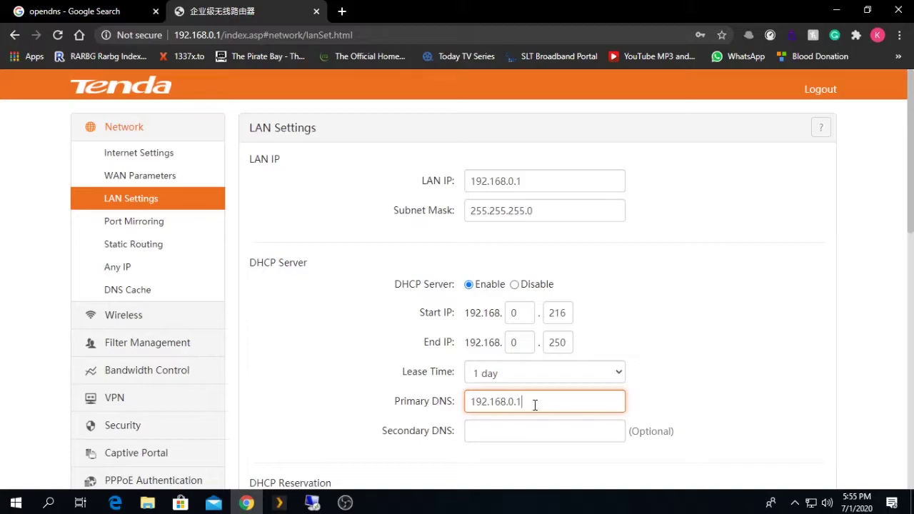
scroll(449, 406, down, 1)
scroll(450, 406, up, 1)
scroll(450, 406, down, 1)
scroll(449, 406, up, 1)
- Check the WAN1 primary and secondary DNS on the System Info page, and return to the Network settings
scroll(150, 351, down, 3)
click(139, 386)
scroll(221, 308, down, 1)
scroll(370, 330, down, 3)
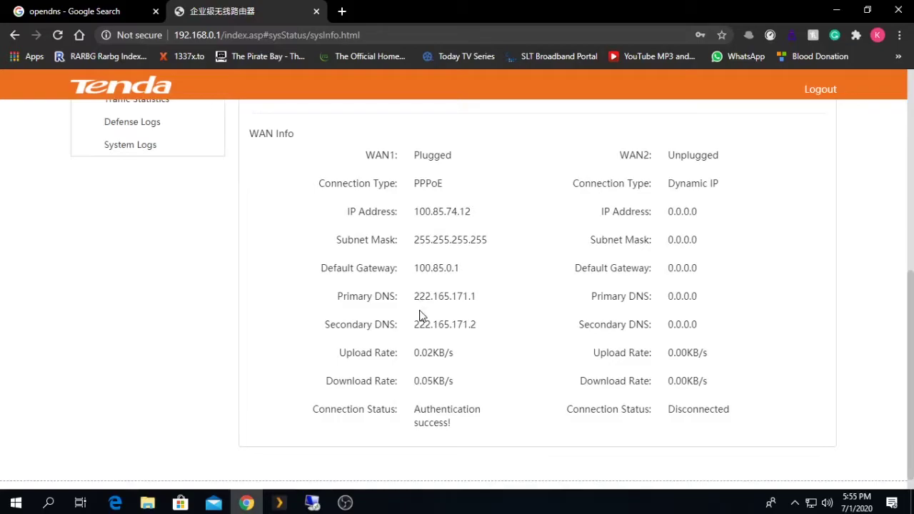
scroll(422, 315, up, 6)
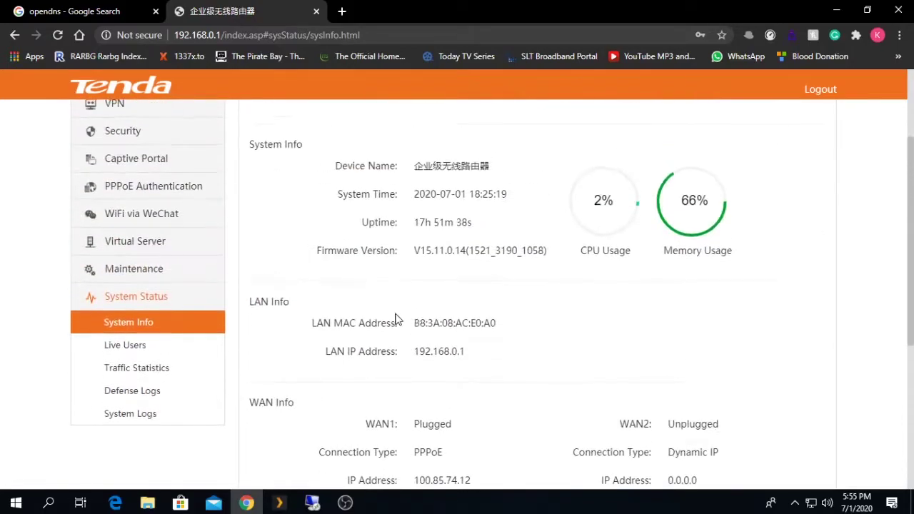
click(130, 136)
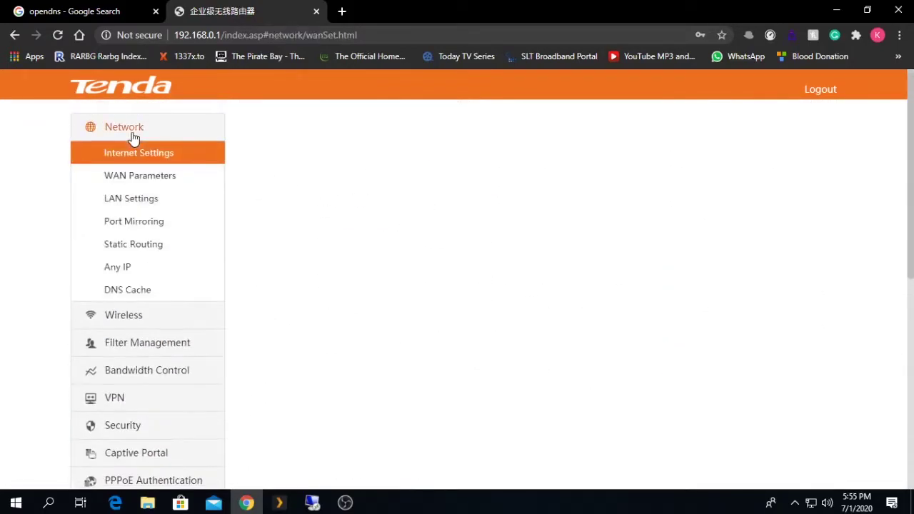
- Open the OpenDNS website from the Google search results and look over its home page
click(72, 8)
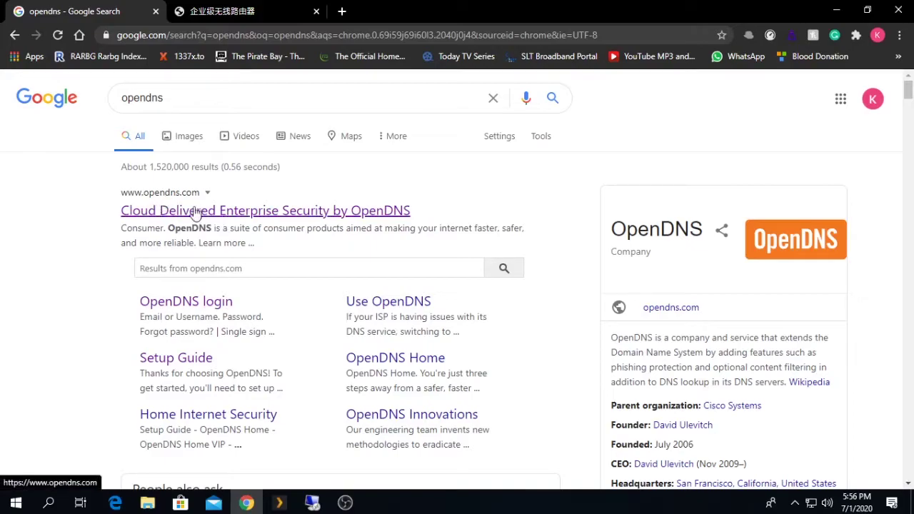
click(141, 213)
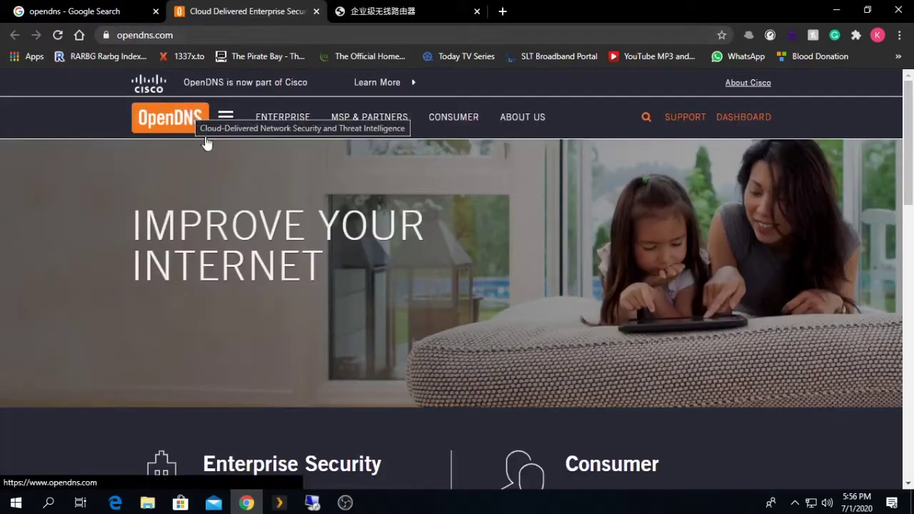
scroll(241, 184, down, 2)
scroll(242, 184, down, 1)
scroll(370, 242, up, 3)
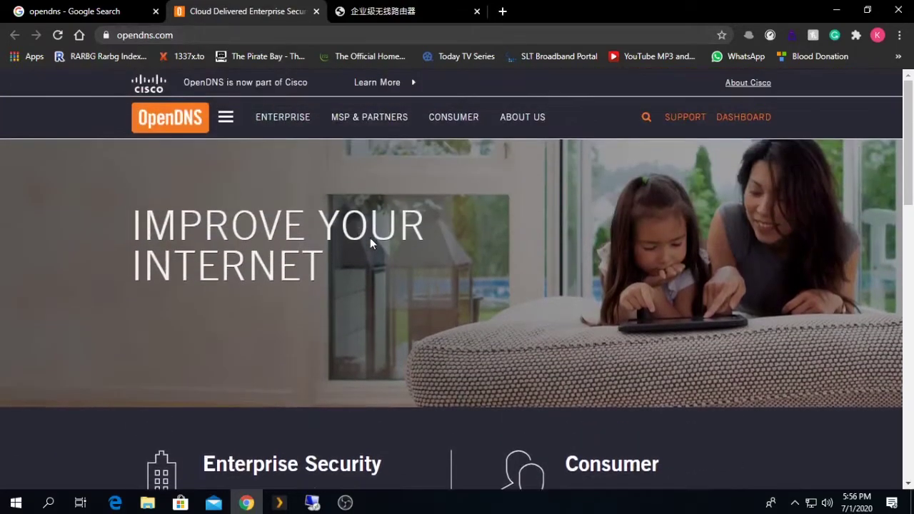
- Go to the OpenDNS consumer plans and open the setup guide for OpenDNS Family Shield
click(225, 120)
click(163, 199)
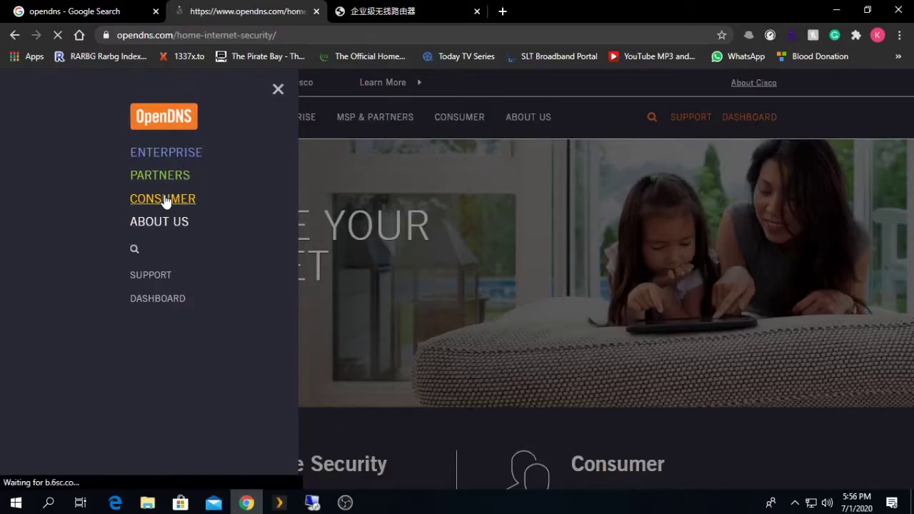
scroll(290, 227, down, 5)
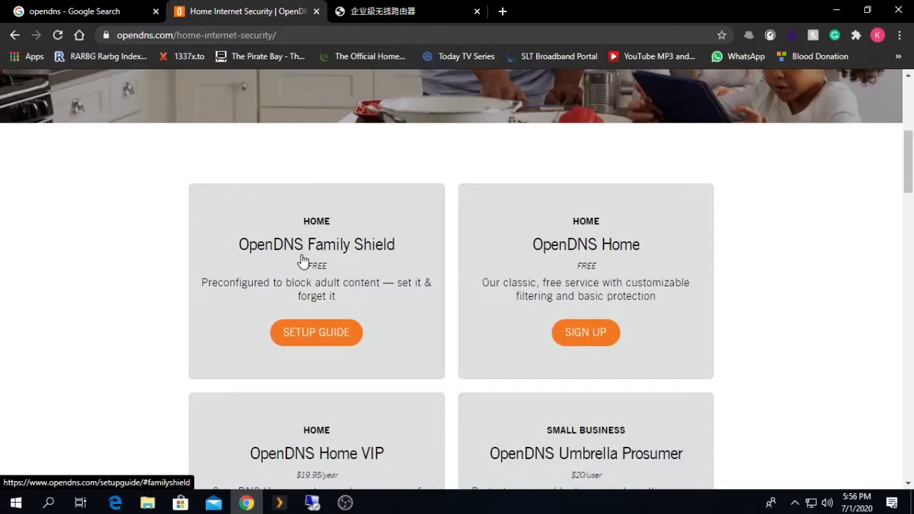
click(303, 348)
scroll(272, 235, down, 9)
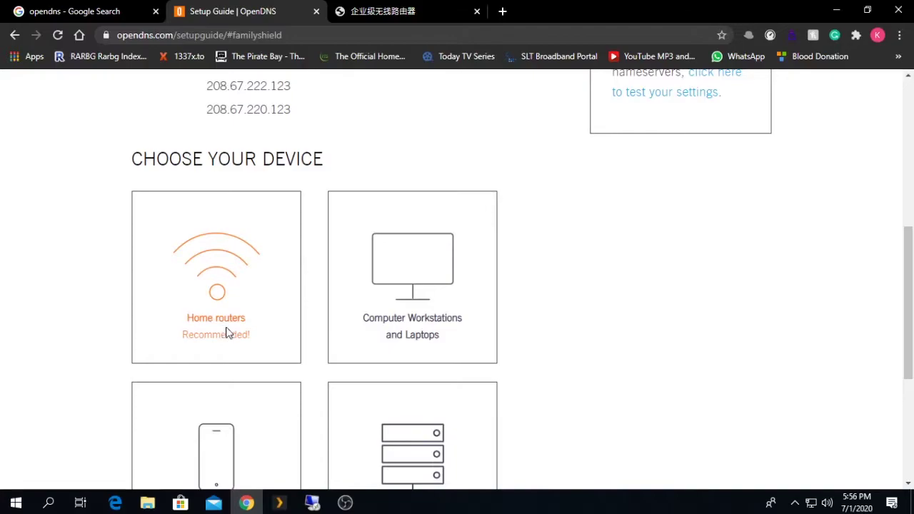
- Open the home routers instructions and look through the list of router configuration guides
click(228, 335)
scroll(260, 292, down, 3)
scroll(254, 290, up, 2)
scroll(289, 255, down, 4)
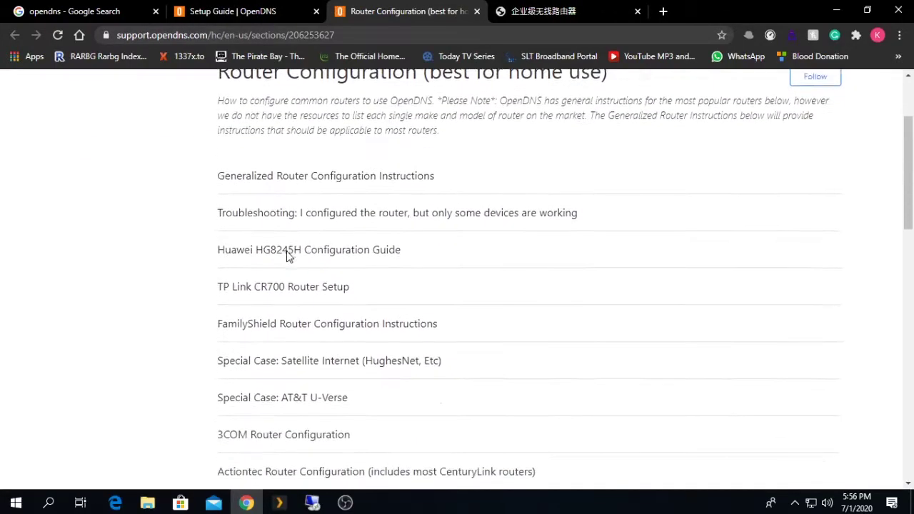
scroll(282, 282, up, 2)
scroll(281, 284, up, 3)
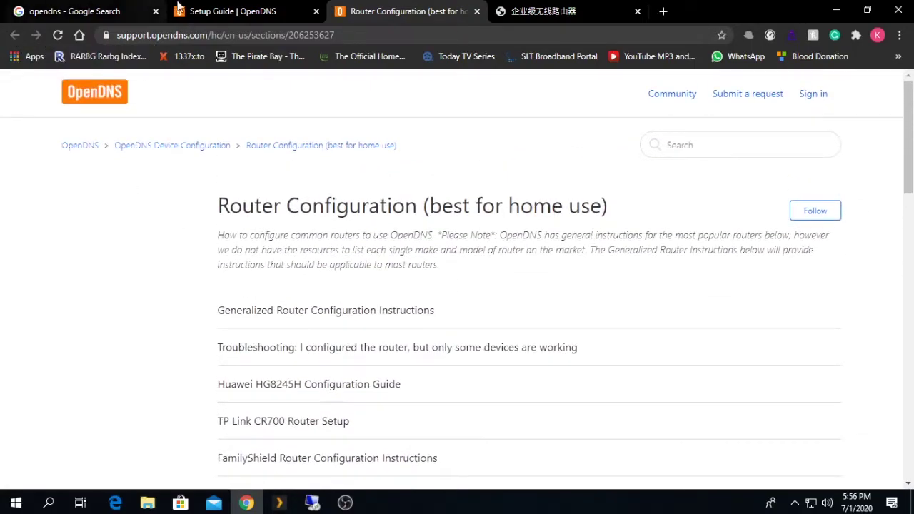
- Copy the first FamilyShield nameserver address, 208.67.222.123, from the OpenDNS setup guide
click(229, 11)
scroll(210, 303, up, 4)
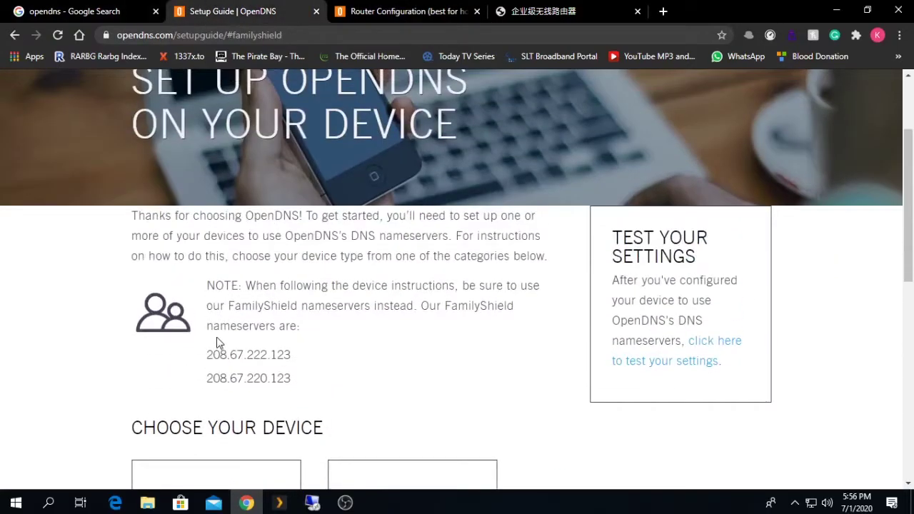
drag(212, 354, 290, 357)
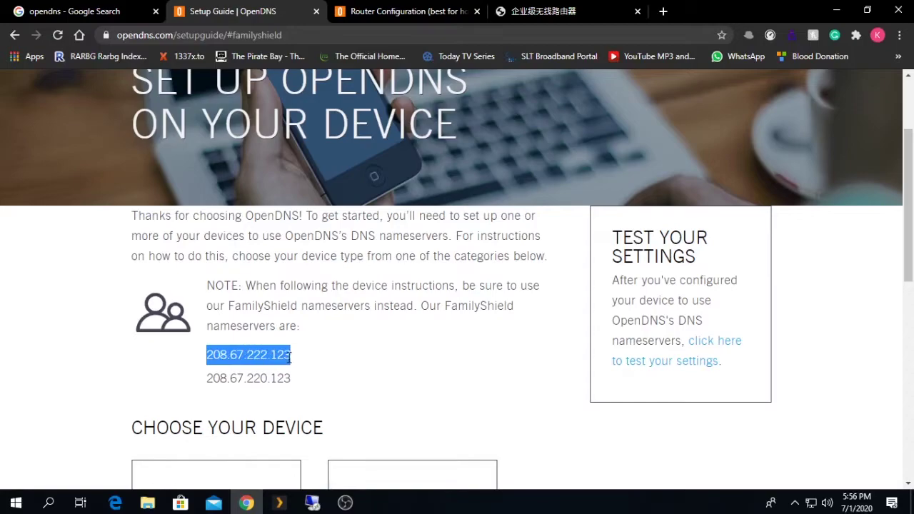
scroll(289, 360, up, 2)
scroll(288, 363, down, 1)
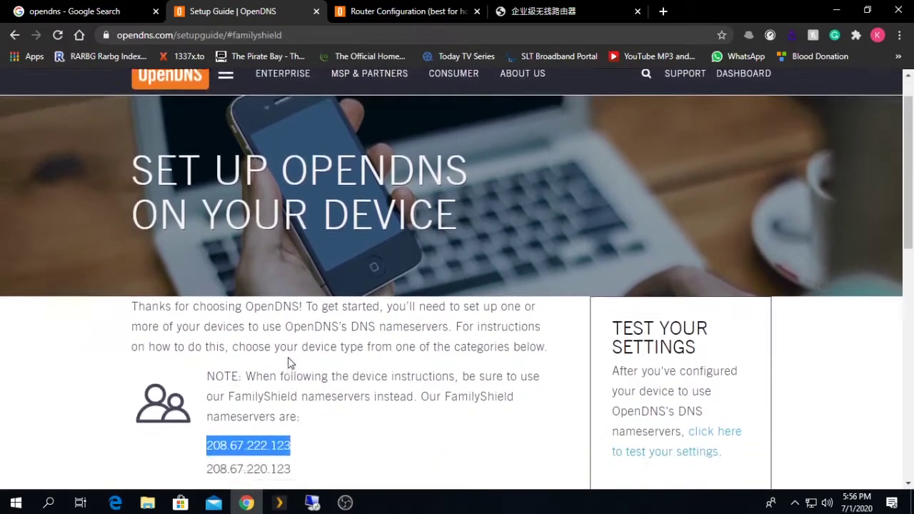
scroll(288, 362, down, 1)
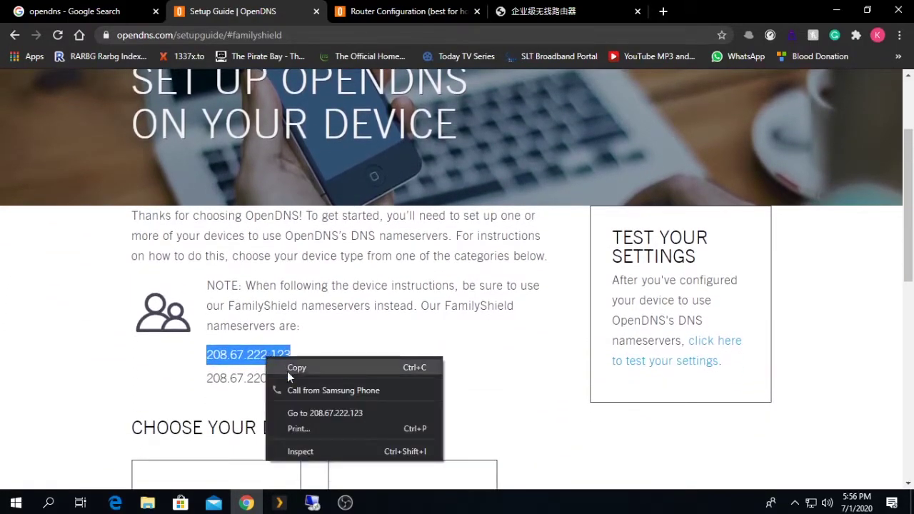
click(290, 369)
- Set the Primary DNS in the router's LAN Settings to the copied address 208.67.222.123
click(529, 10)
scroll(394, 235, down, 3)
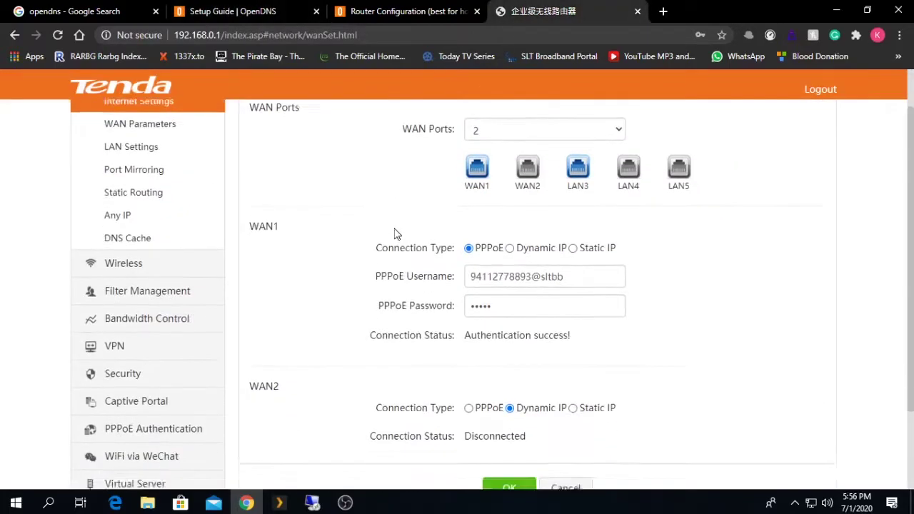
scroll(318, 239, up, 3)
click(129, 206)
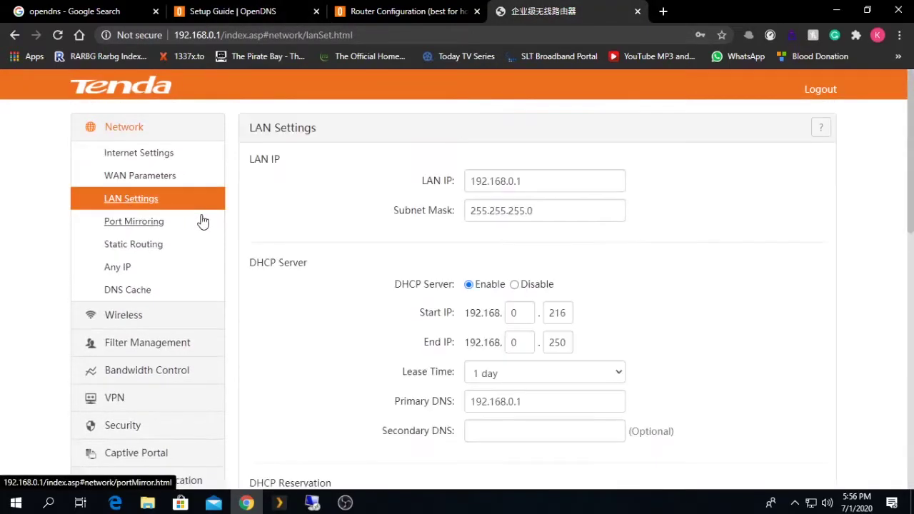
scroll(476, 368, down, 1)
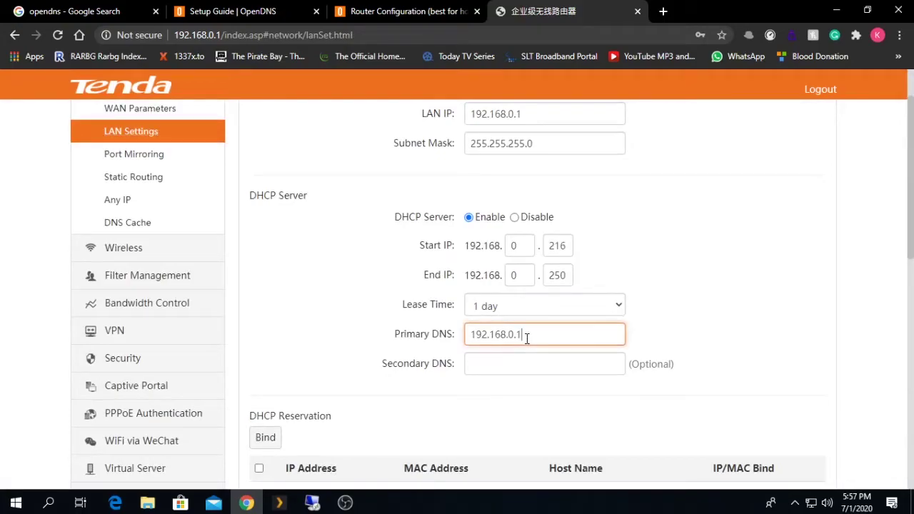
double_click(527, 335)
key(ctrl+v)
- Copy the second FamilyShield nameserver address, 208.67.220.123, from the setup guide and return to the router's LAN Settings
click(236, 11)
drag(298, 378, 226, 379)
right_click(226, 379)
click(263, 389)
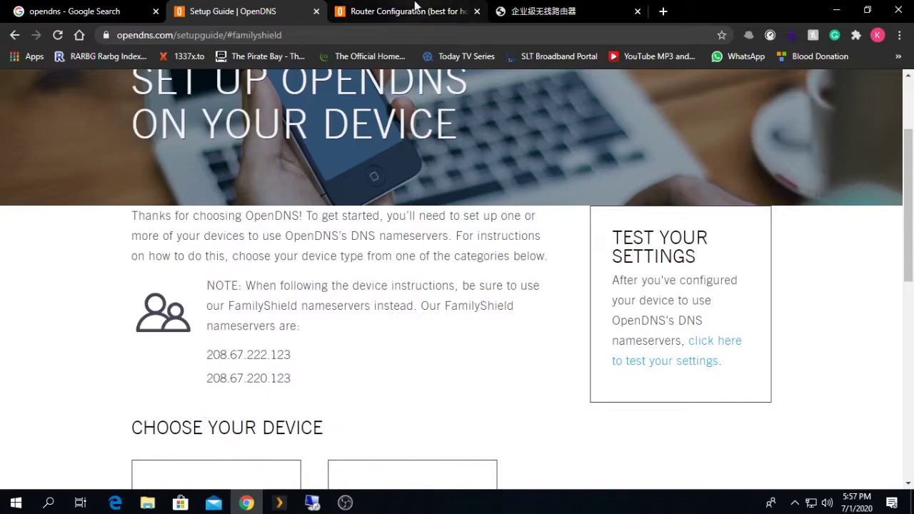
click(389, 8)
click(539, 11)
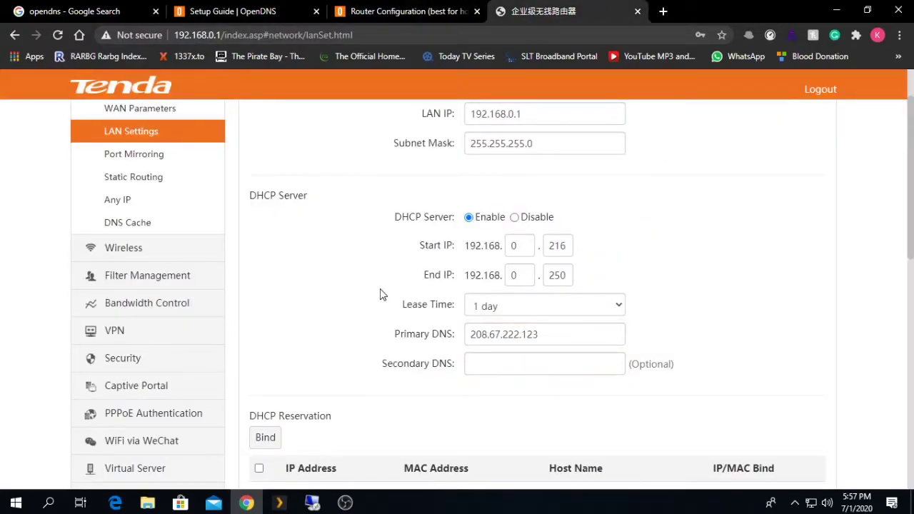
scroll(381, 295, down, 5)
scroll(439, 373, up, 2)
scroll(405, 341, up, 1)
- Return to the OpenDNS setup guide and go back to the home internet security plans page
click(400, 11)
click(236, 11)
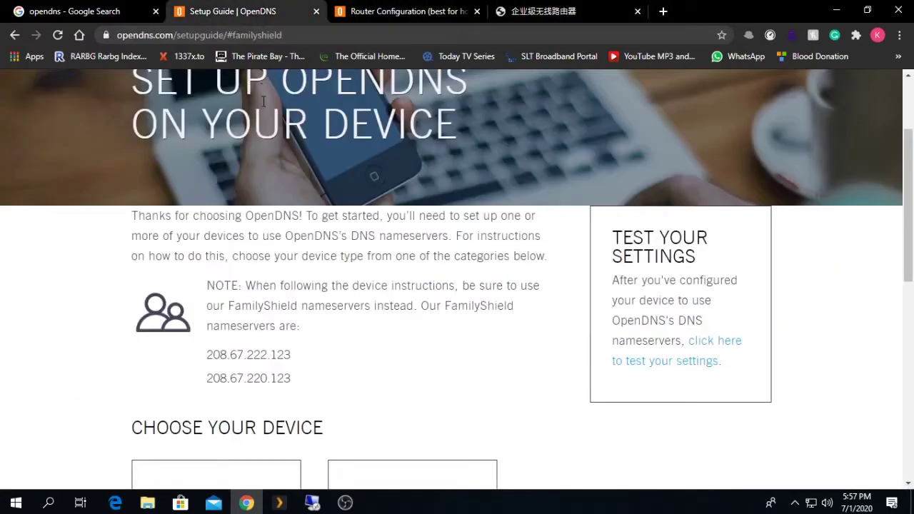
scroll(307, 300, down, 1)
scroll(293, 321, up, 1)
scroll(293, 322, up, 2)
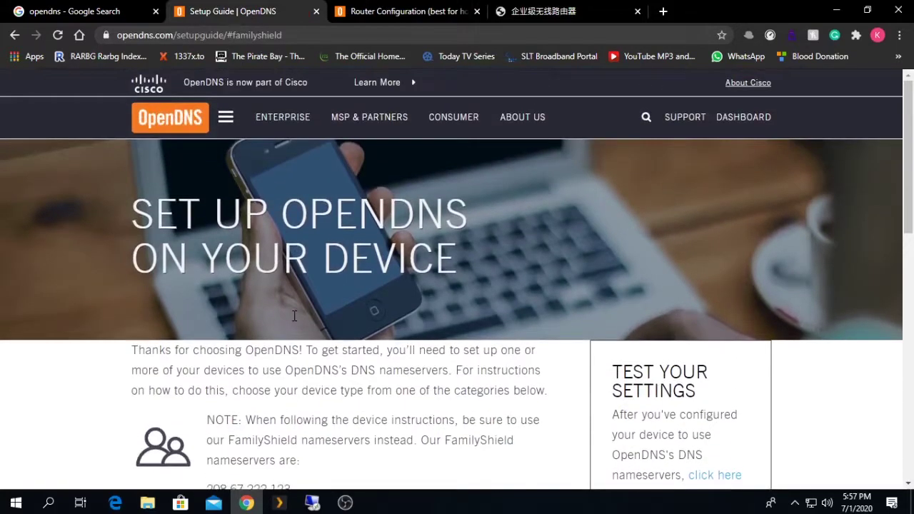
click(10, 41)
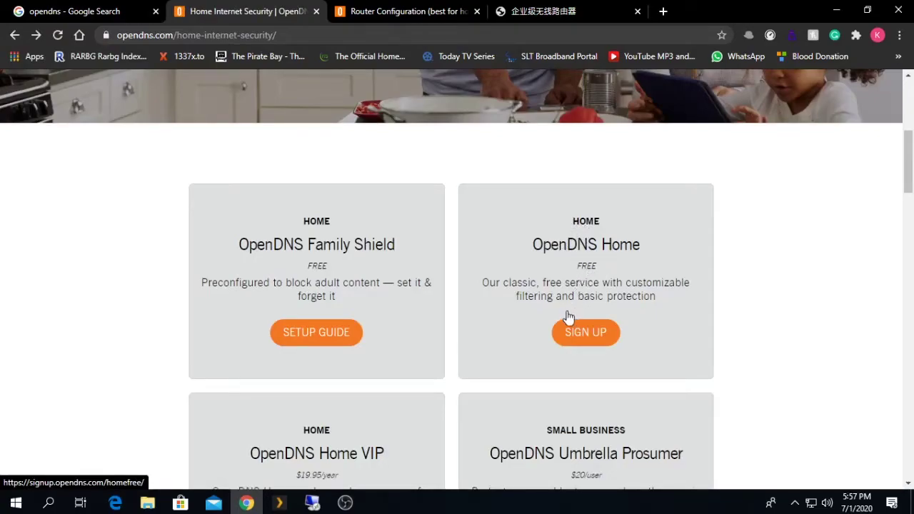
- Open the sign-up page for the free OpenDNS Home plan
scroll(552, 323, up, 1)
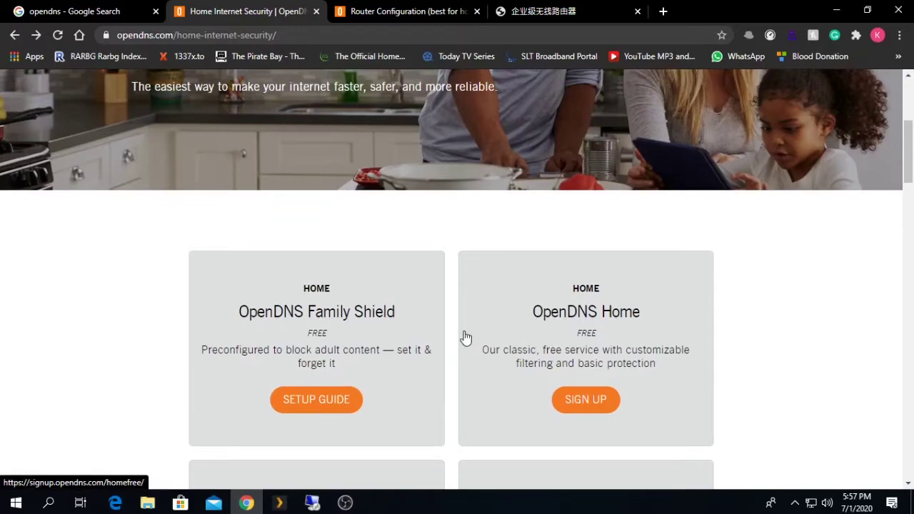
scroll(465, 336, up, 1)
scroll(465, 336, down, 2)
click(591, 341)
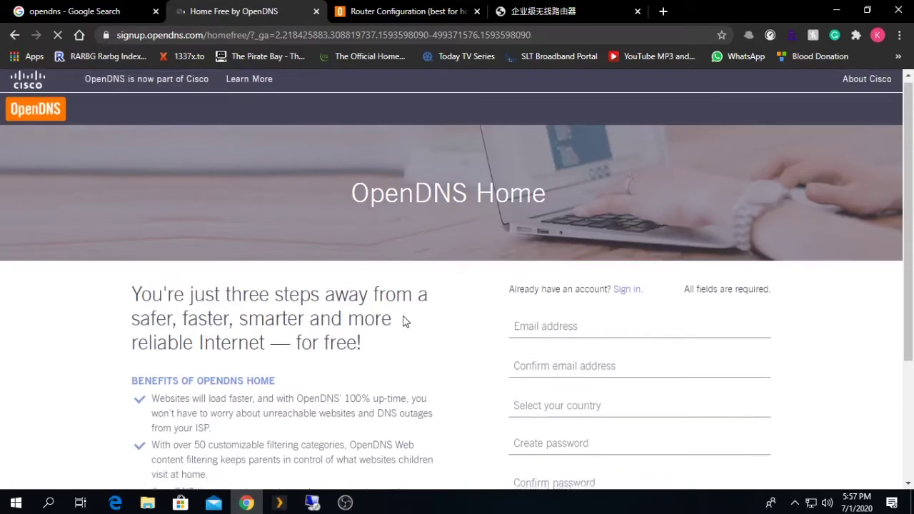
- Go from the sign-up form to signing in with the existing OpenDNS account and open the dashboard's network settings
scroll(403, 322, down, 1)
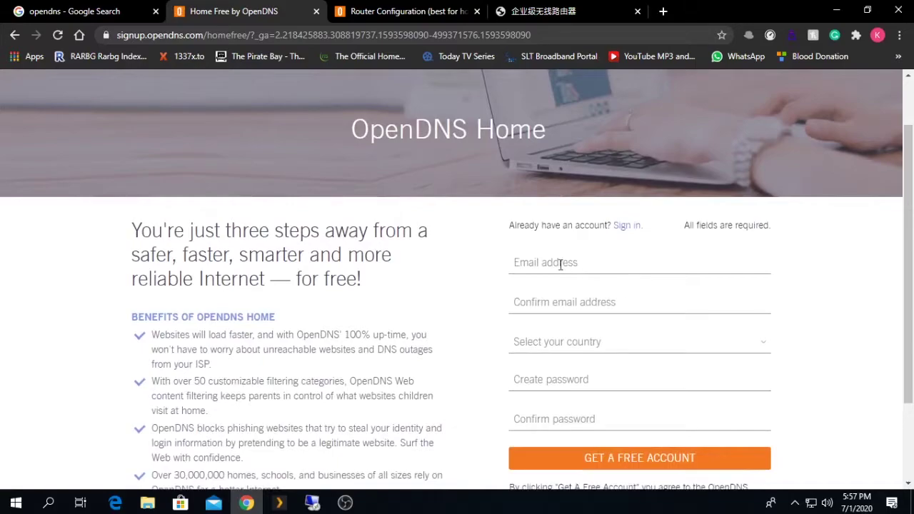
scroll(543, 265, down, 1)
scroll(535, 241, up, 1)
click(549, 266)
click(849, 253)
scroll(643, 420, down, 1)
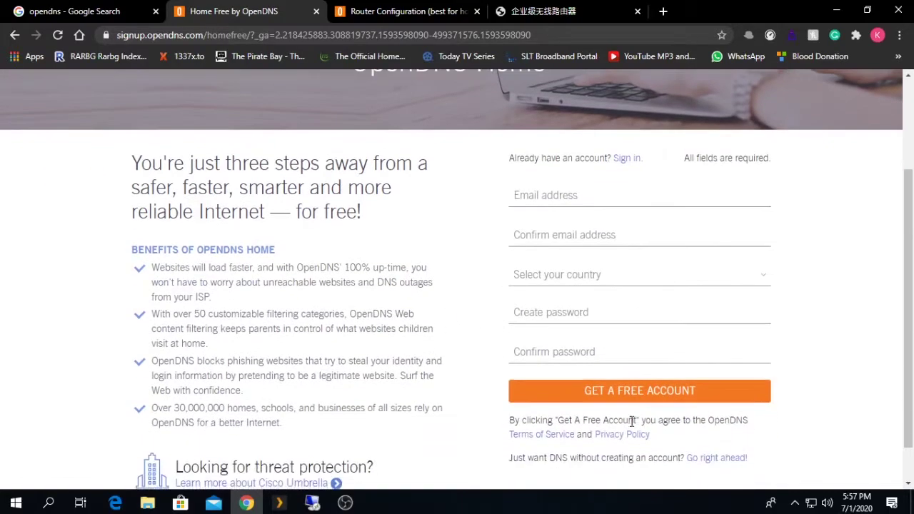
scroll(602, 412, up, 2)
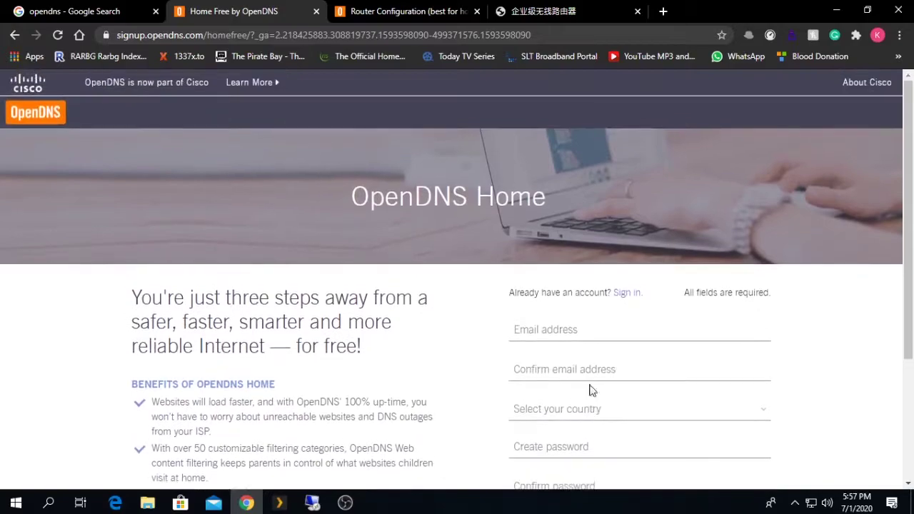
click(622, 302)
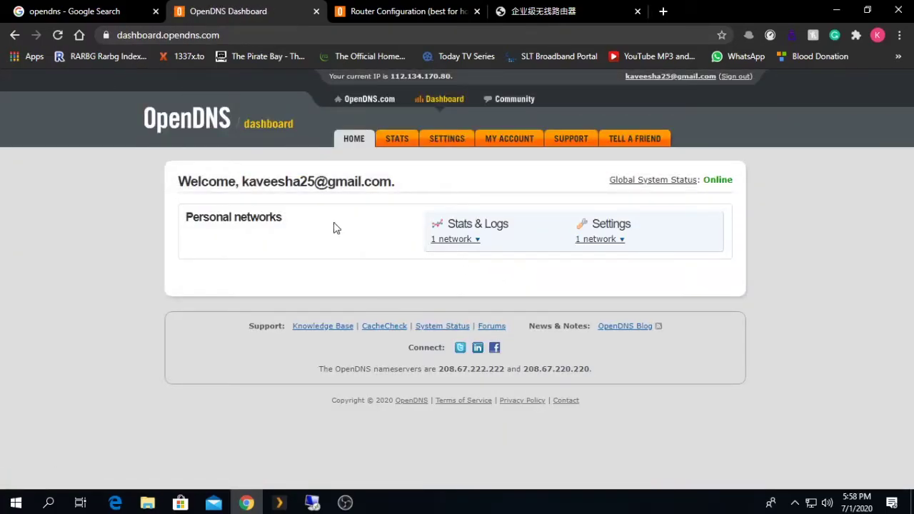
click(457, 143)
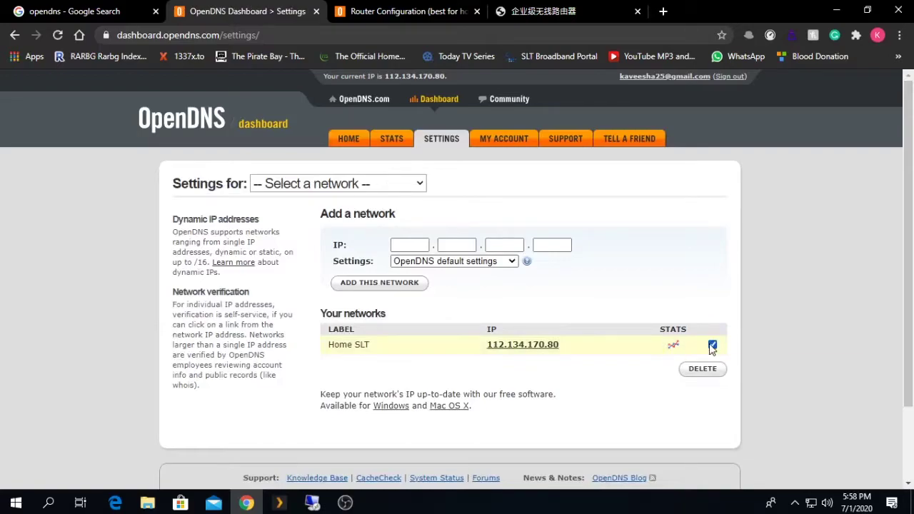
- Search Google for "public ip" in the first browser tab
click(100, 11)
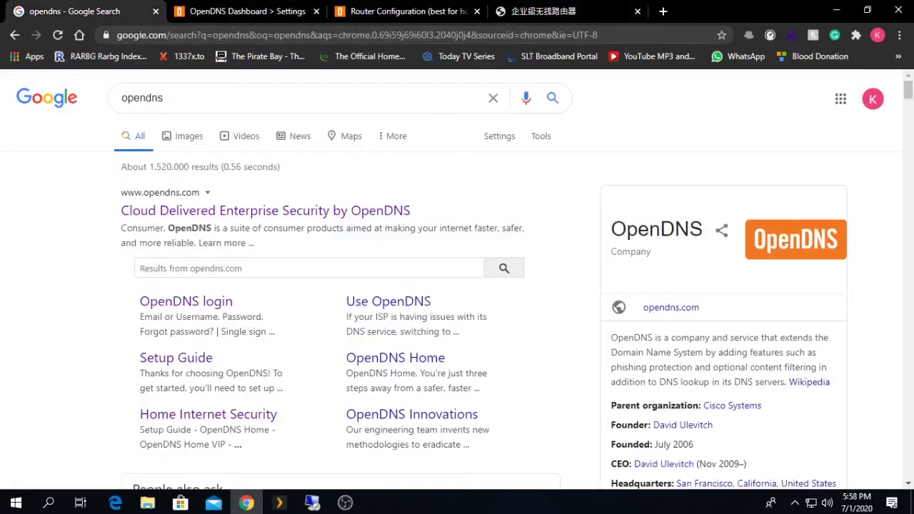
click(160, 36)
text(pub)
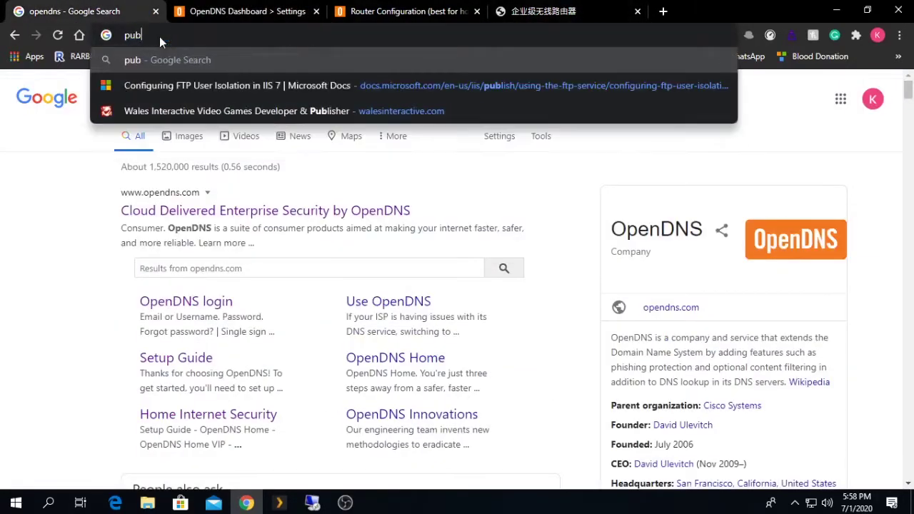
text(lic ips)
key(BackSpace)
key(BackSpace)
key(BackSpace)
key(BackSpace)
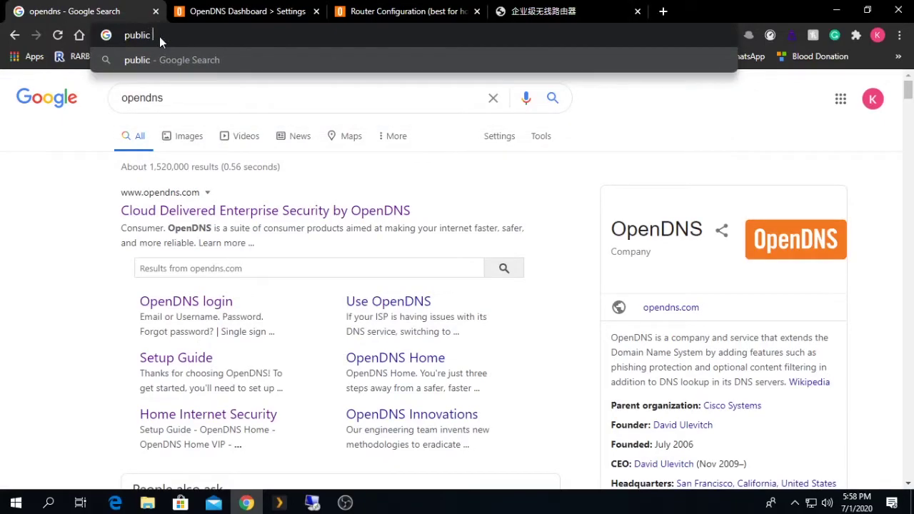
text(ip)
key(Return)
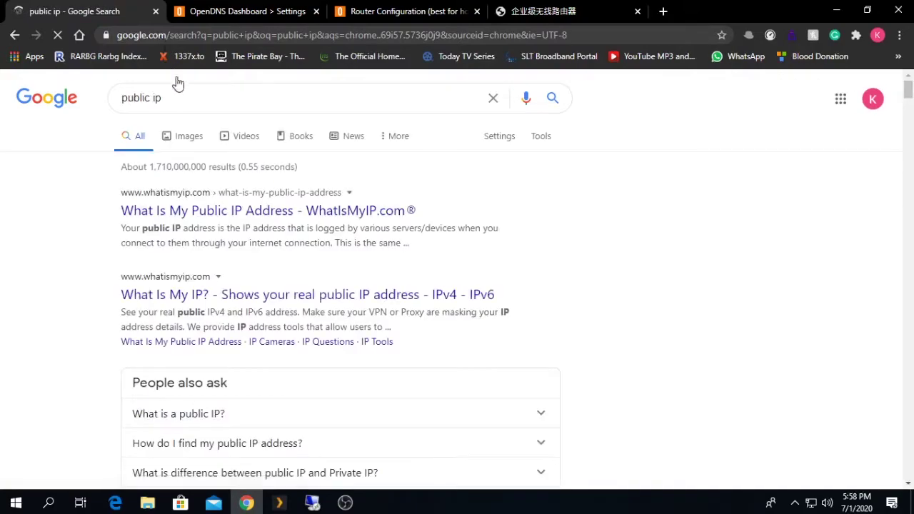
- Look up the connection's public IP address with a "what is my ip" search and return to the OpenDNS network settings
scroll(228, 229, down, 9)
scroll(223, 242, down, 5)
key(slash)
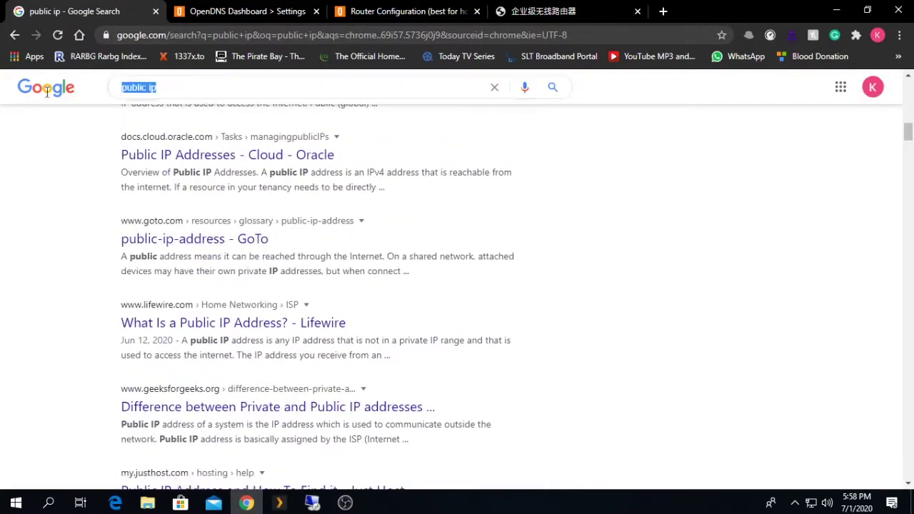
text(waht)
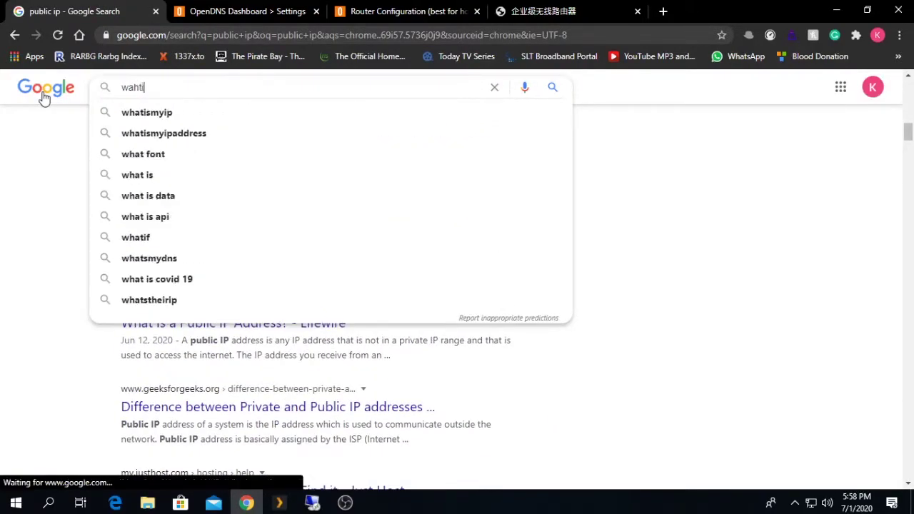
key(Down)
key(Return)
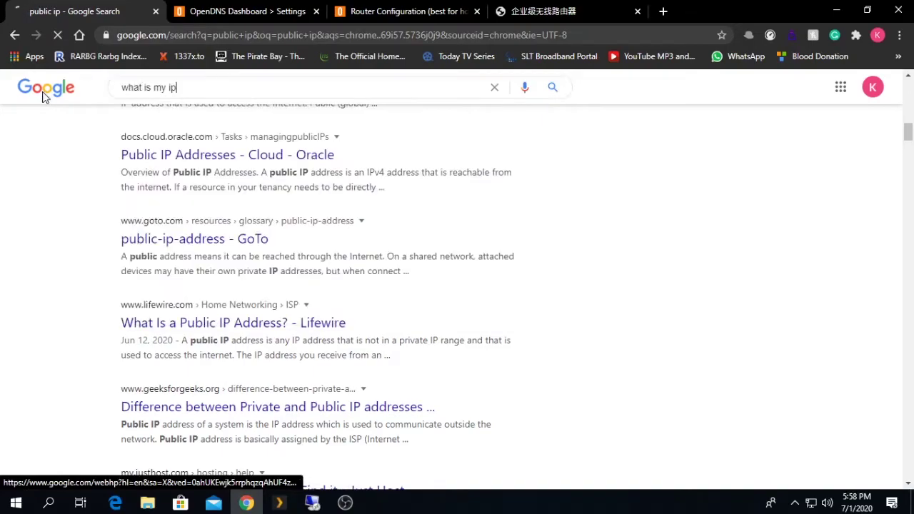
scroll(193, 243, down, 5)
double_click(224, 248)
click(241, 247)
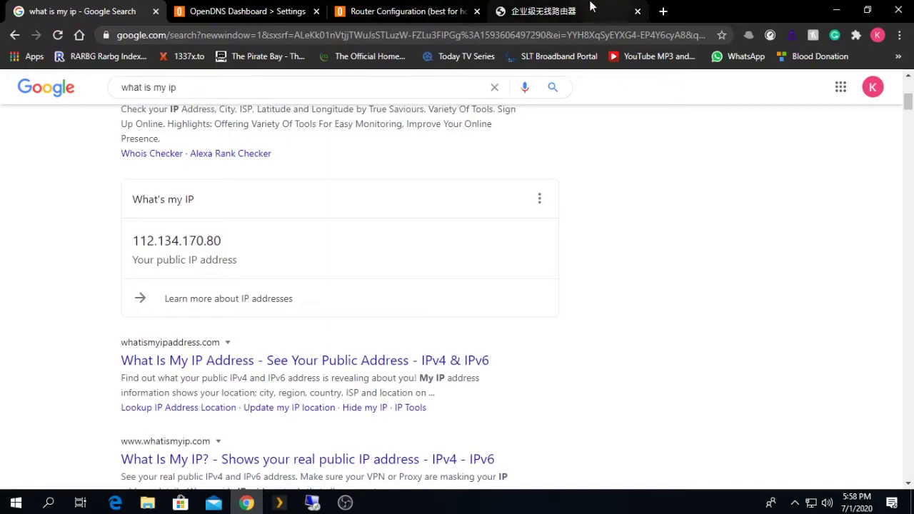
click(285, 11)
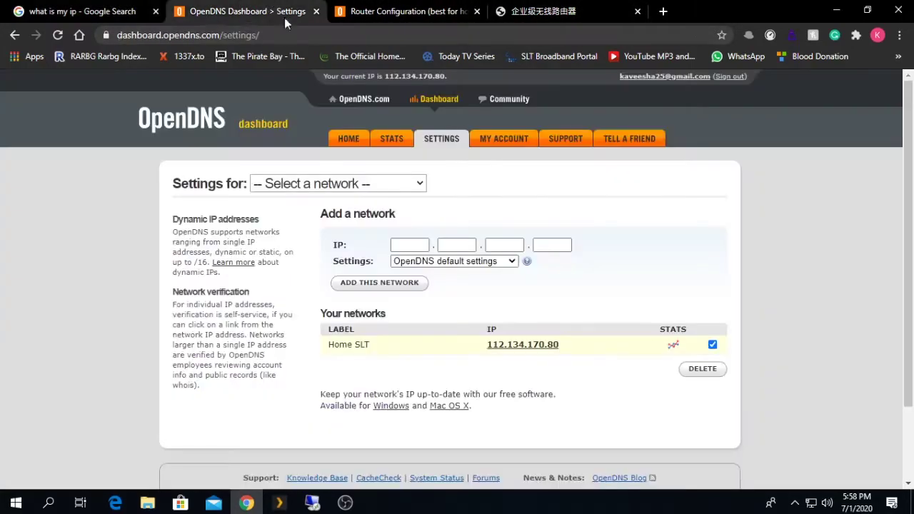
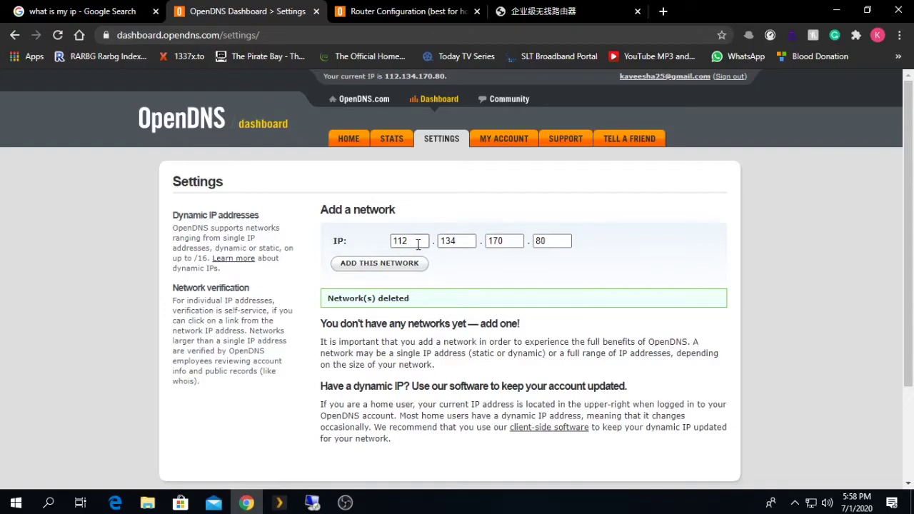
- Check the public IP address in the search results against the prefilled OpenDNS address and add it as a network
click(92, 11)
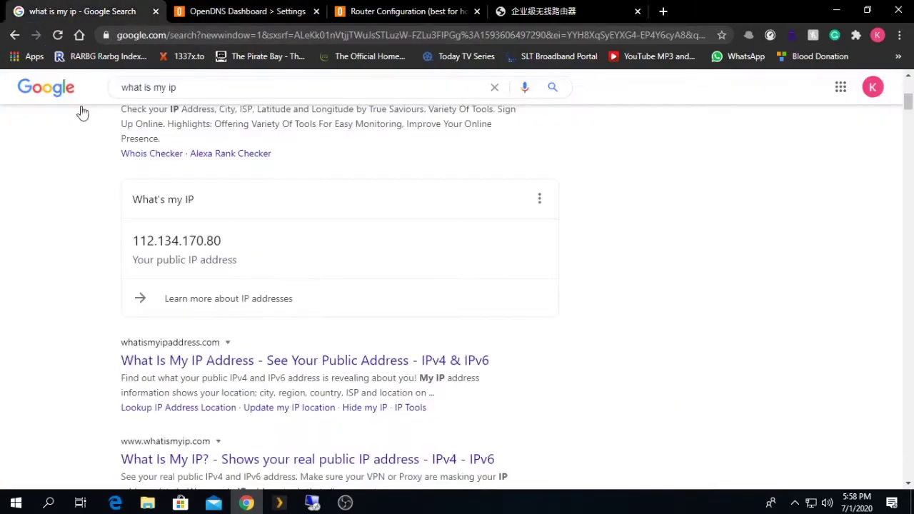
drag(223, 243, 143, 237)
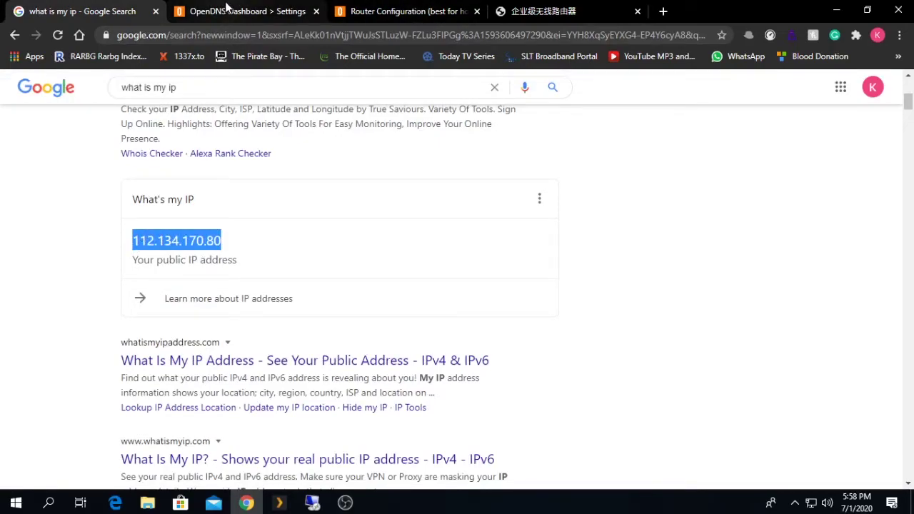
click(323, 12)
click(370, 5)
click(289, 11)
click(415, 240)
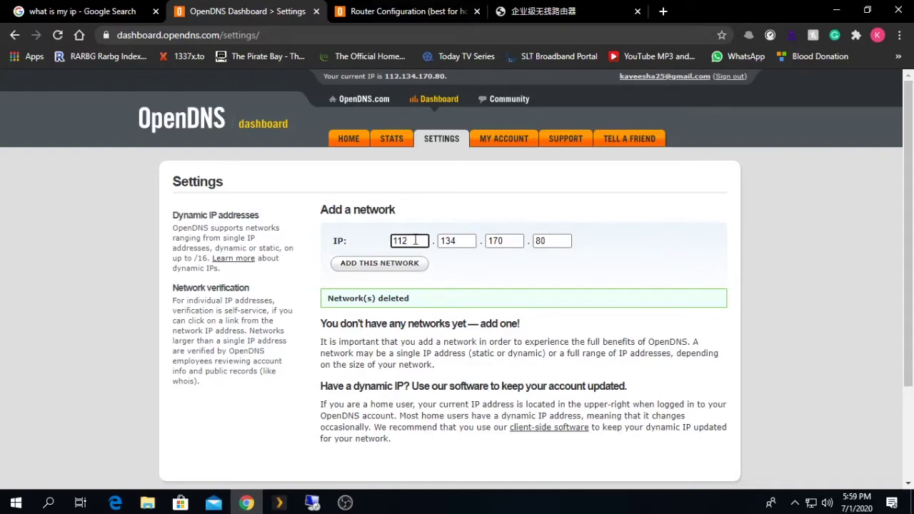
click(364, 271)
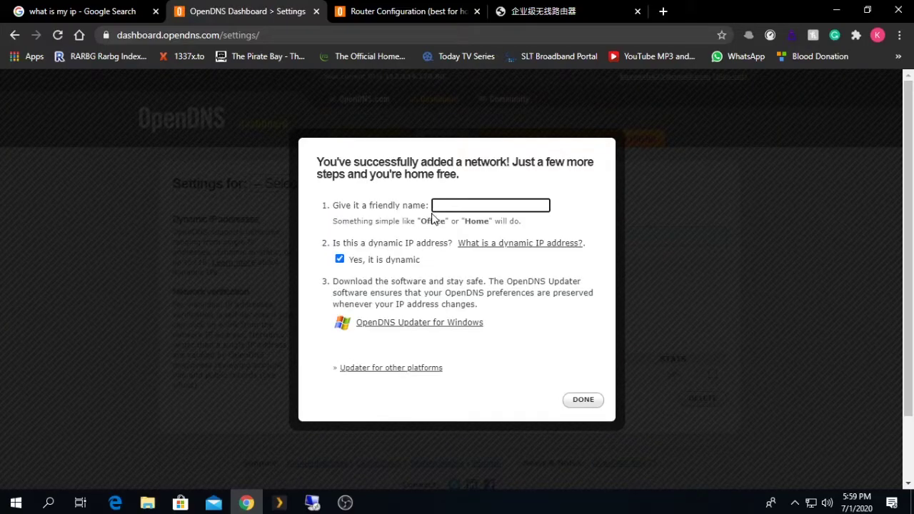
- Name the new network SLT and download the OpenDNS Updater for Windows, keeping the flagged installer file
text(SLT)
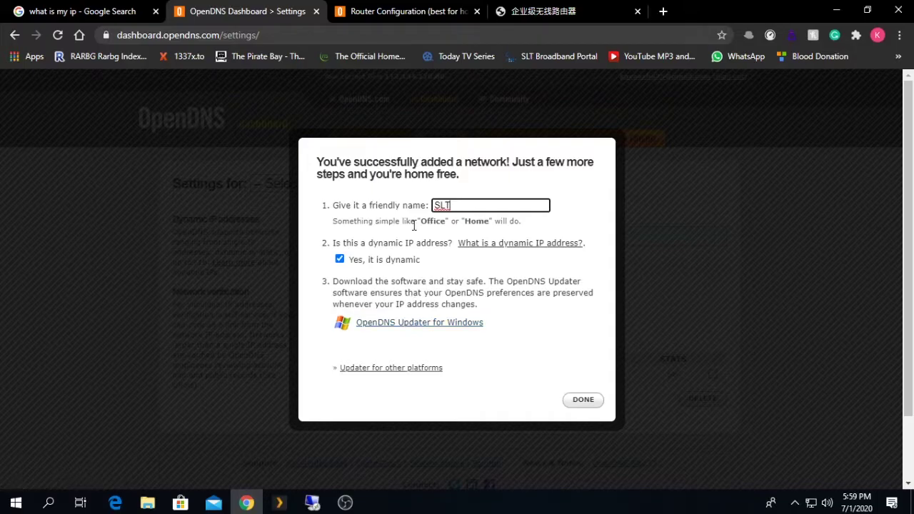
click(403, 325)
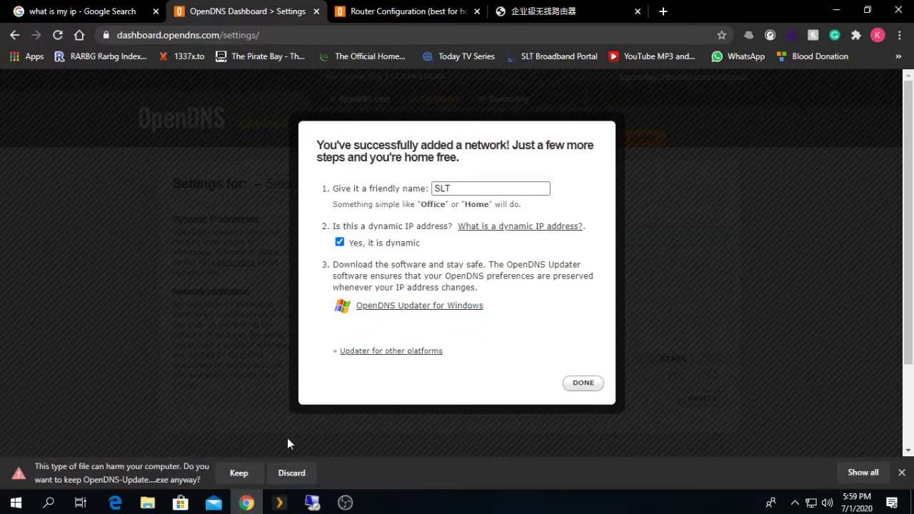
click(237, 476)
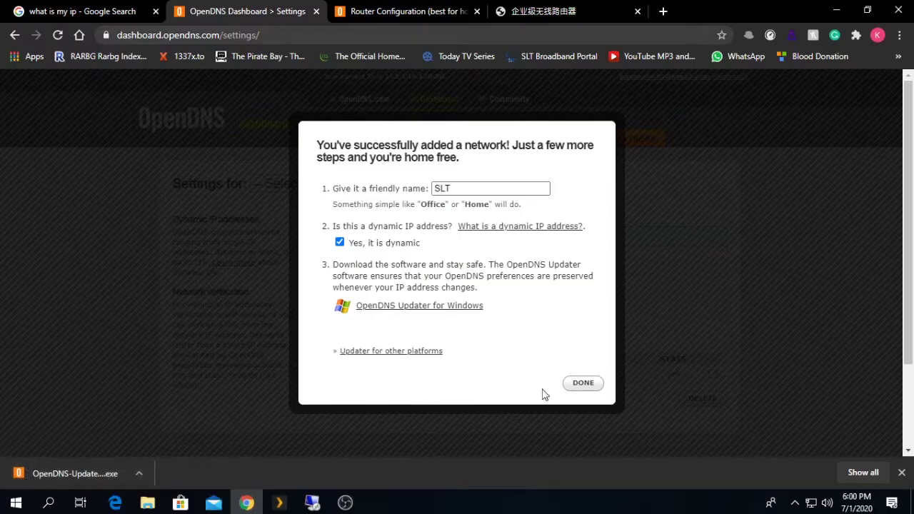
click(584, 383)
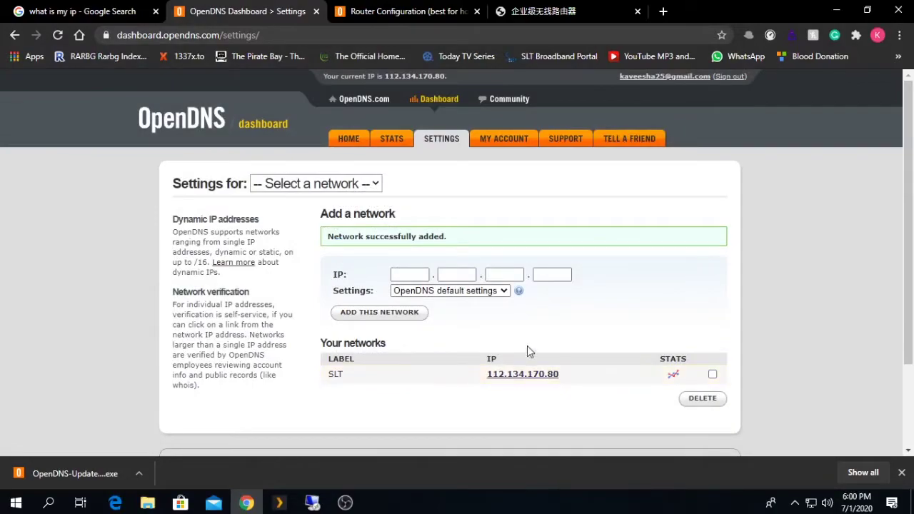
- Install the downloaded OpenDNS Updater, start it and move its window towards the middle of the screen
click(64, 474)
click(504, 269)
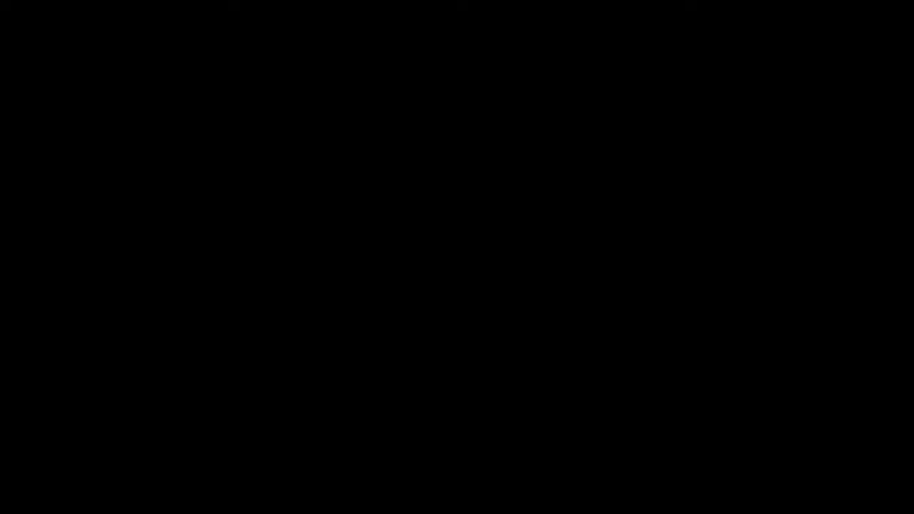
click(535, 361)
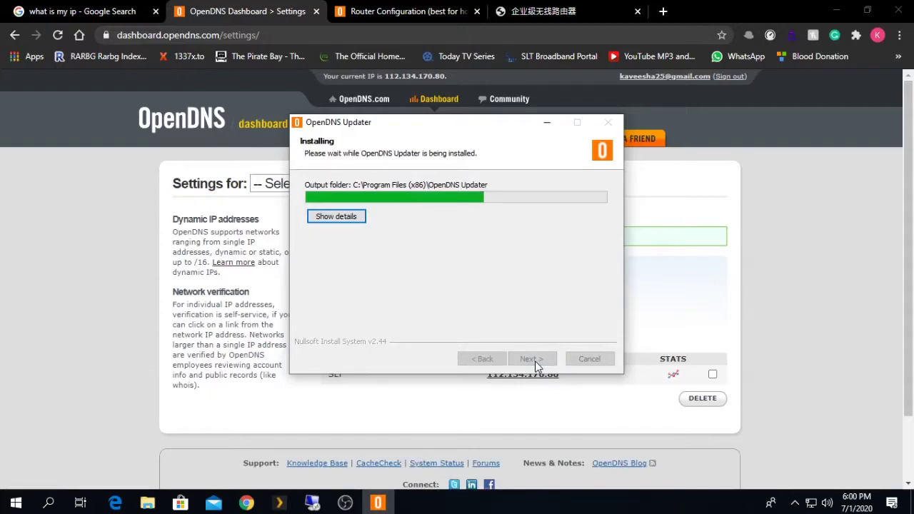
click(535, 361)
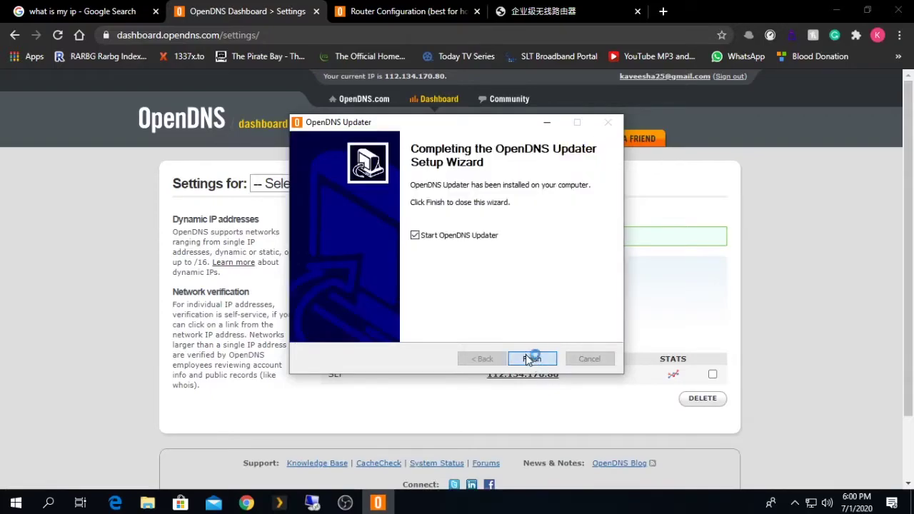
click(534, 360)
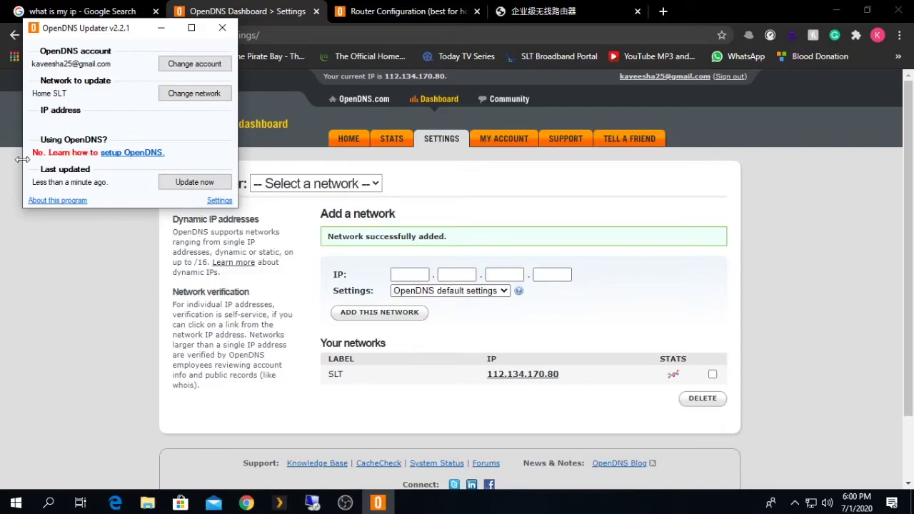
drag(114, 30, 369, 116)
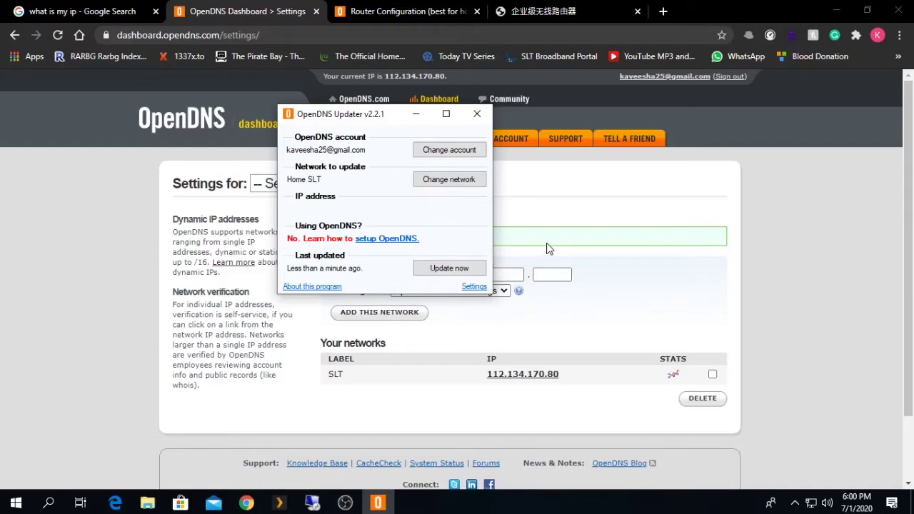
- Copy the first OpenDNS nameserver address, 208.67.222.222, from the footer of the dashboard page
click(552, 342)
scroll(539, 341, down, 2)
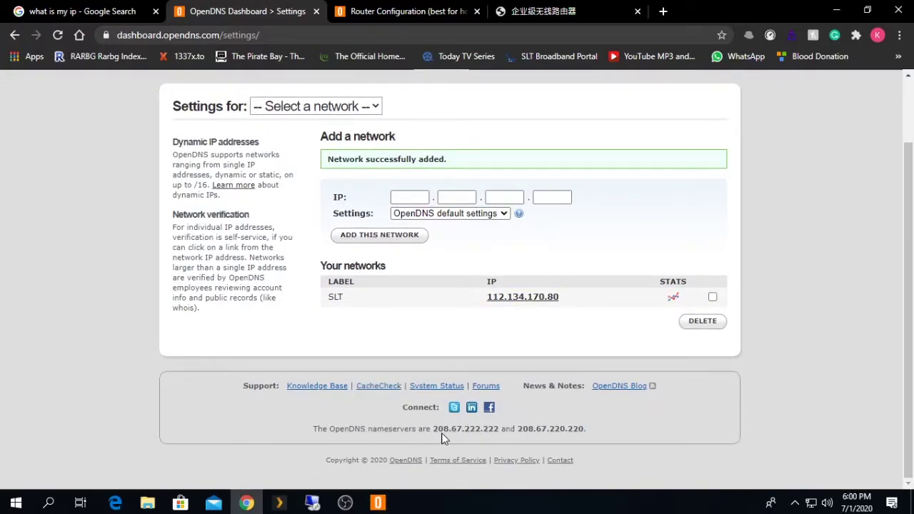
drag(433, 429, 499, 431)
click(498, 431)
drag(435, 431, 497, 431)
right_click(496, 431)
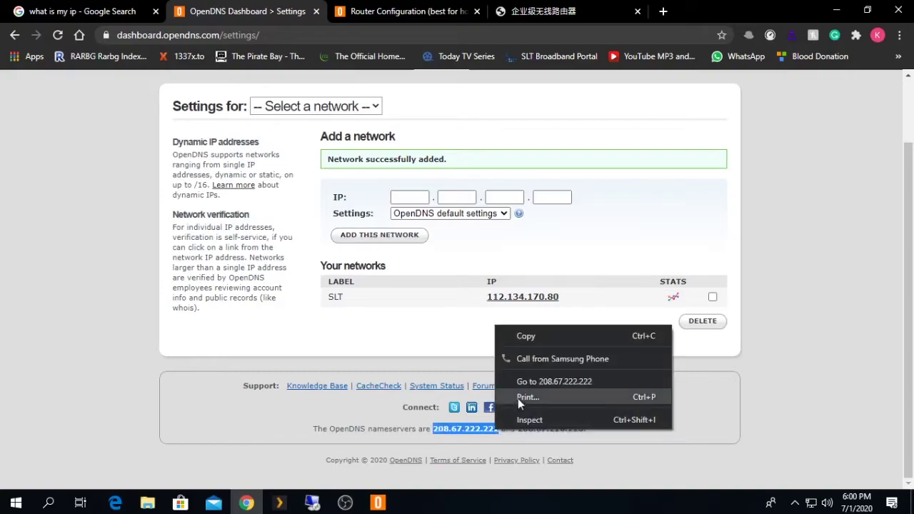
click(526, 336)
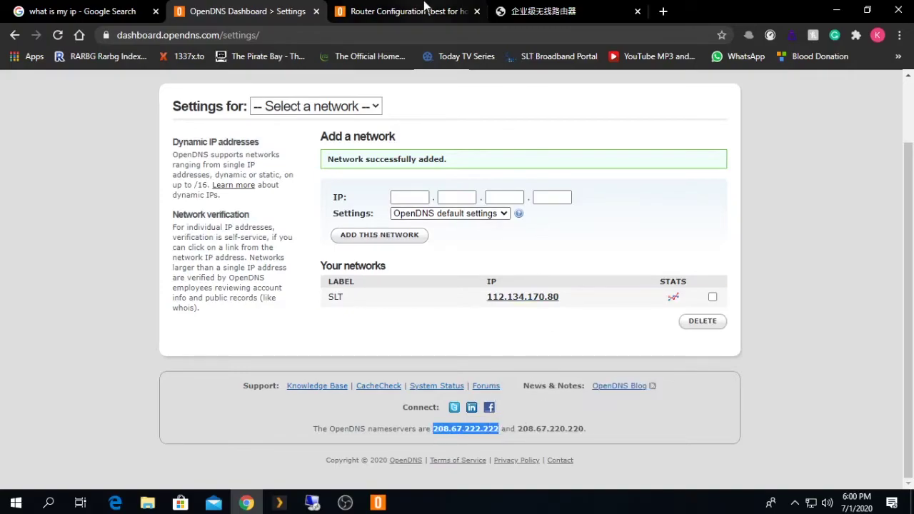
- Set the Secondary DNS in the Tenda router's DHCP Server settings to the copied address 208.67.222.222
click(543, 11)
scroll(502, 199, up, 1)
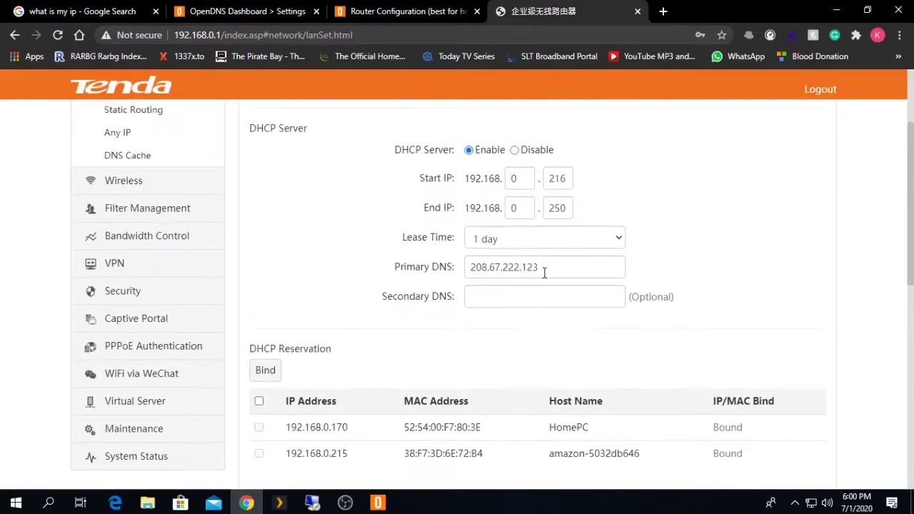
right_click(538, 300)
click(559, 194)
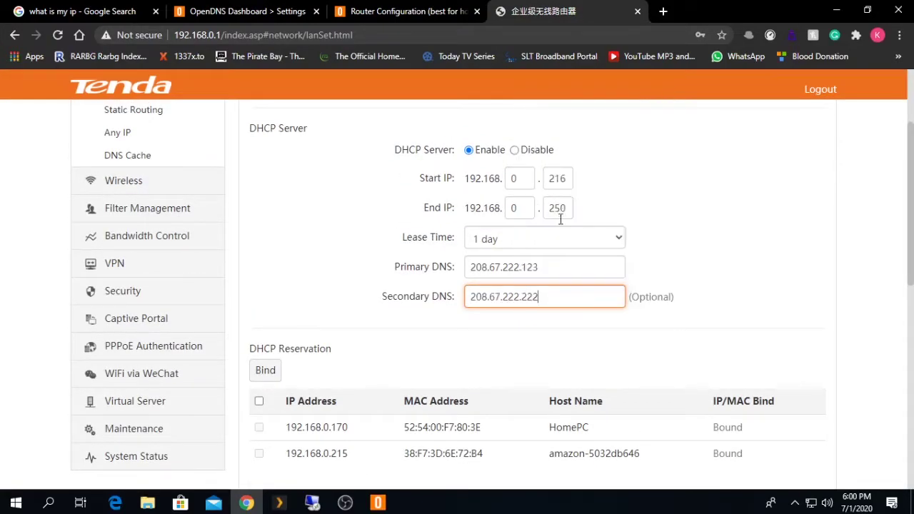
- Copy the second OpenDNS nameserver address, 208.67.220.220, from the footer of the OpenDNS dashboard page
click(250, 11)
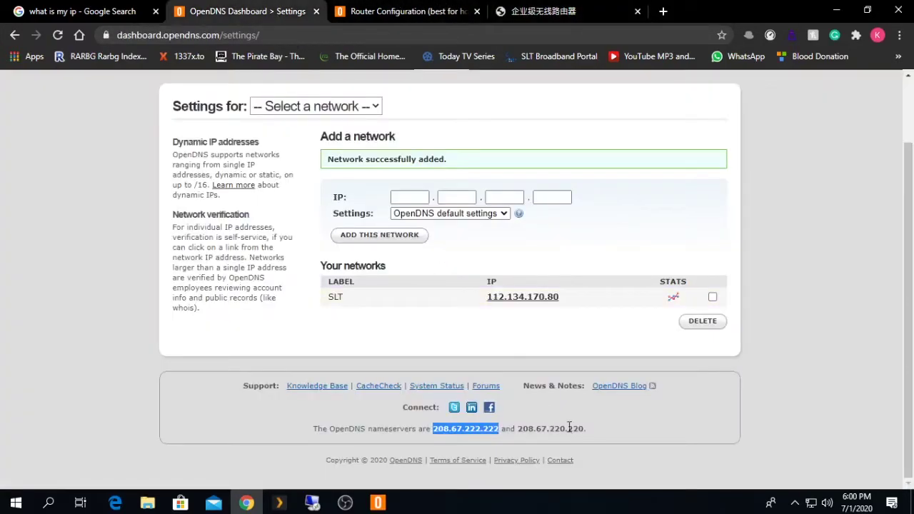
drag(584, 431, 518, 431)
right_click(518, 431)
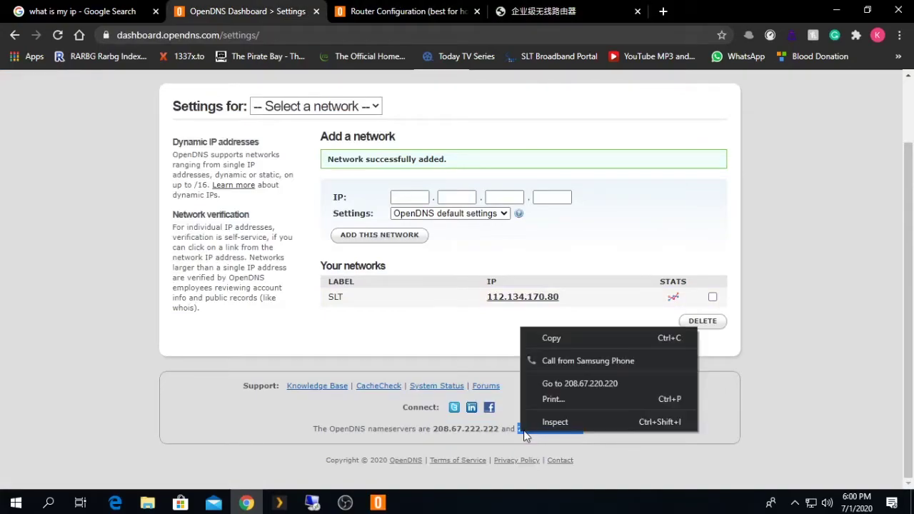
click(552, 338)
- Replace the Primary DNS in the Tenda router's DHCP Server settings with the copied address 208.67.220.220
key(ctrl+Tab)
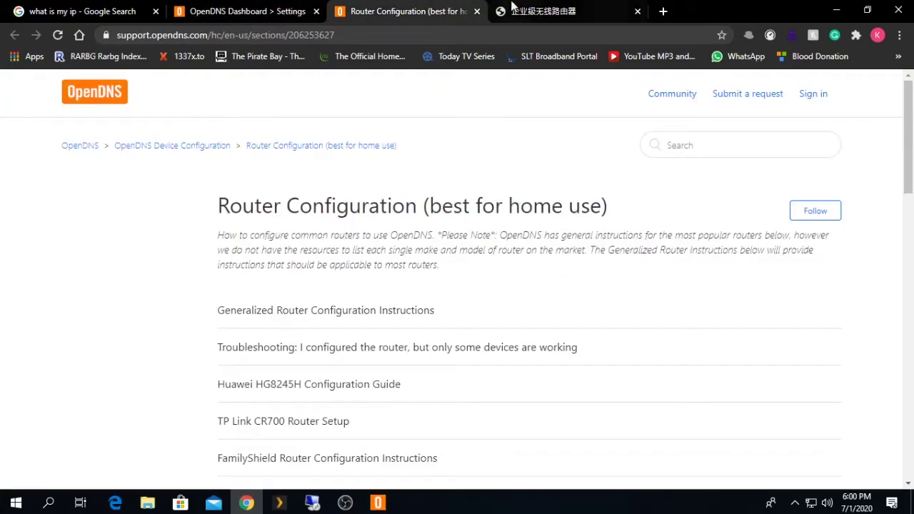
key(ctrl+Tab)
drag(557, 267, 420, 297)
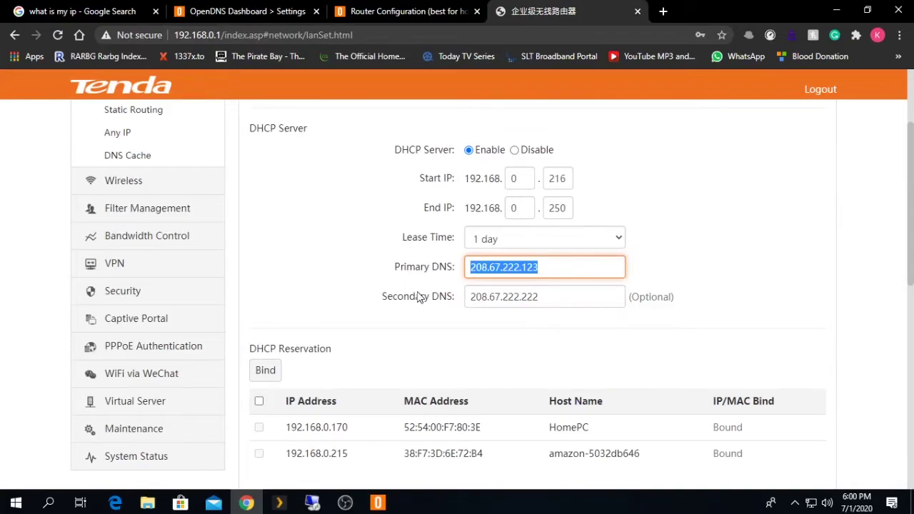
key(ctrl+v)
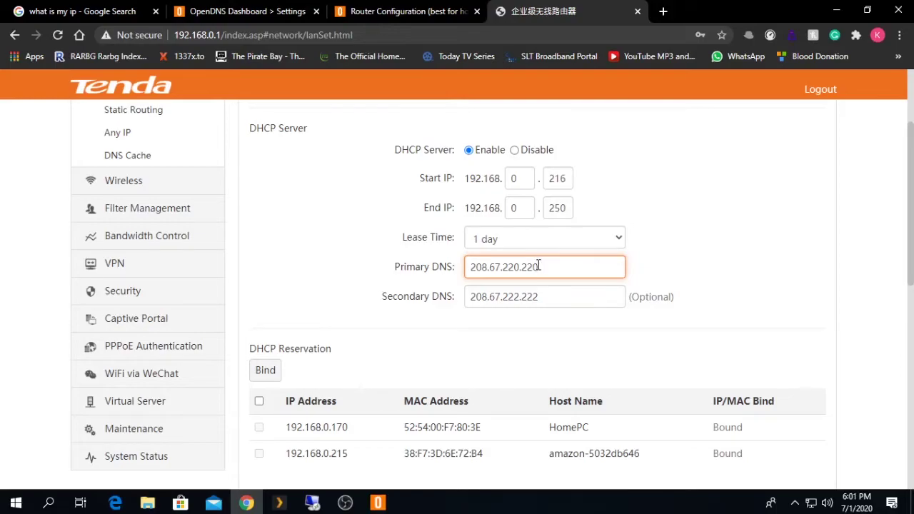
- Save the router's LAN settings and return to the DHCP Server section of the page
scroll(540, 265, down, 1)
scroll(531, 255, down, 3)
scroll(511, 347, down, 3)
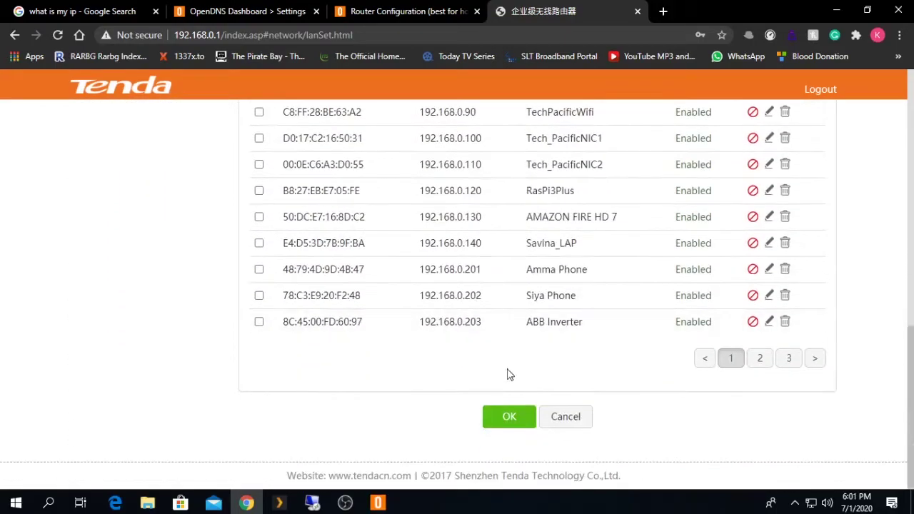
click(508, 421)
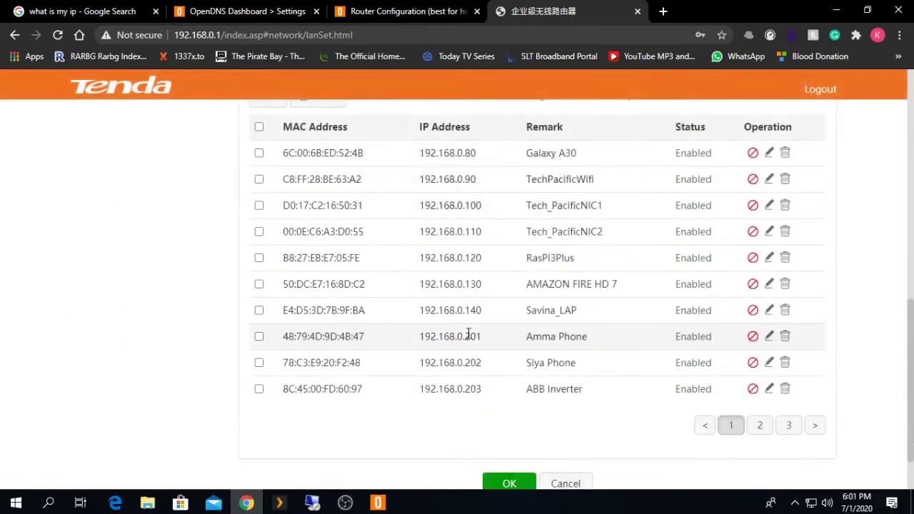
scroll(469, 334, up, 3)
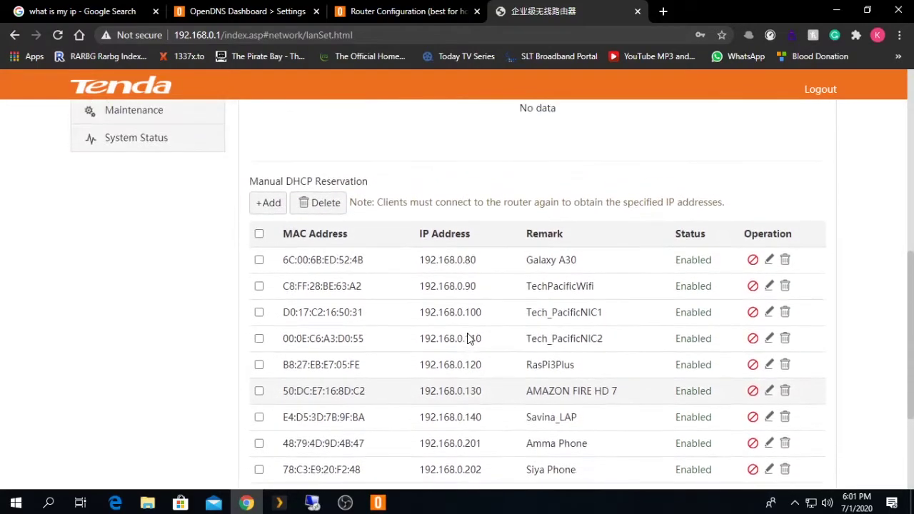
scroll(469, 334, up, 2)
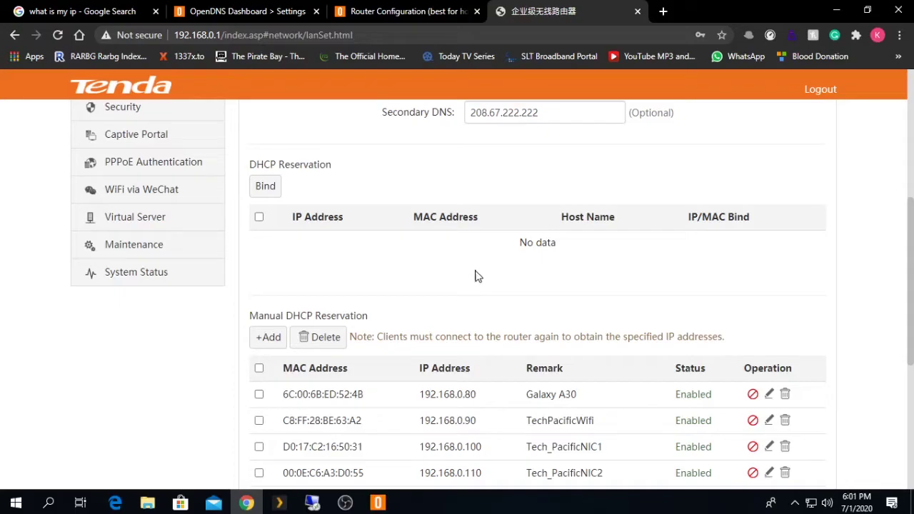
scroll(557, 259, up, 3)
- Open the SLT network's web content filtering settings in the OpenDNS dashboard and choose the Custom filtering level
click(246, 11)
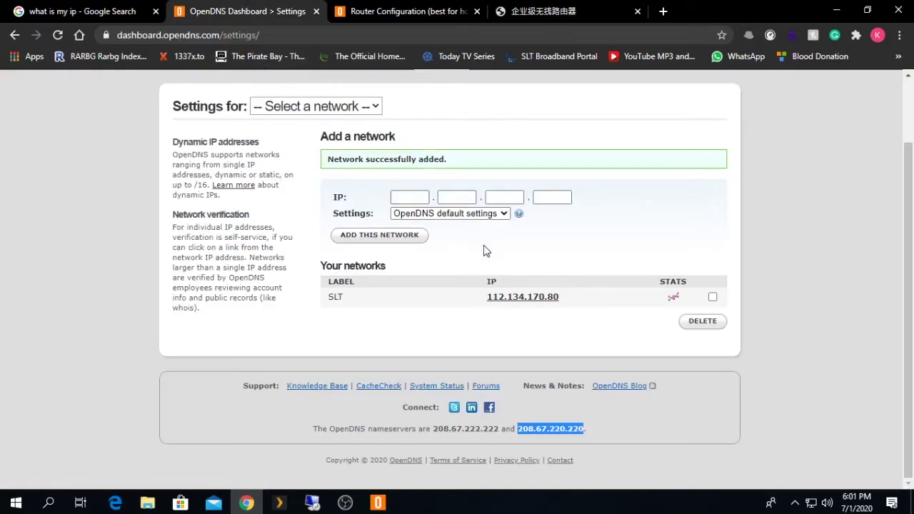
scroll(340, 180, up, 1)
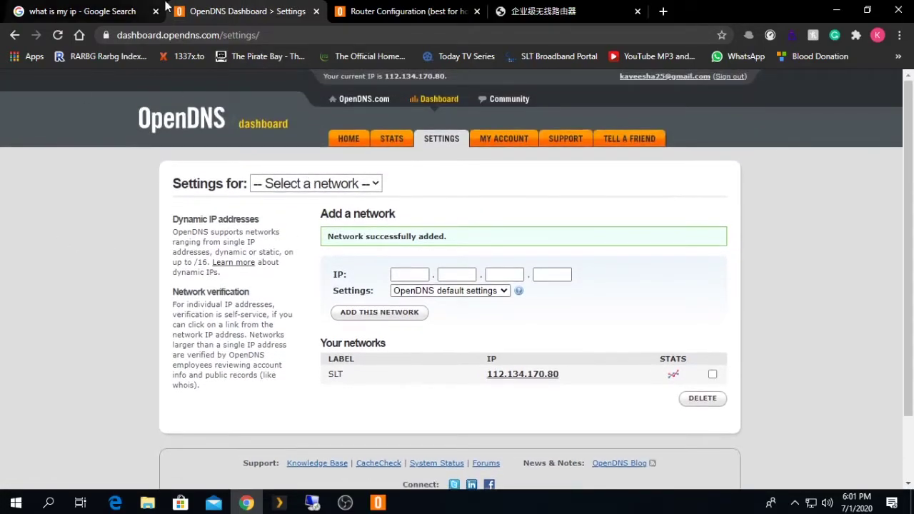
click(514, 379)
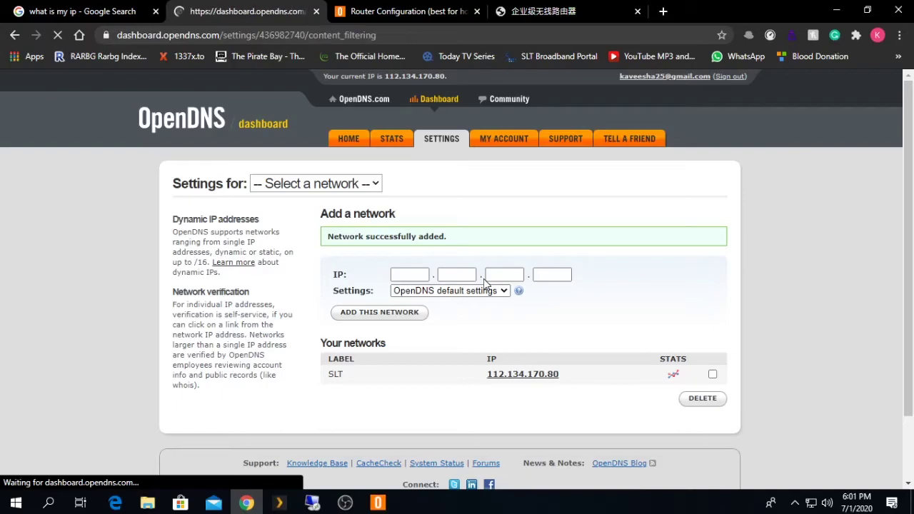
scroll(485, 308, down, 2)
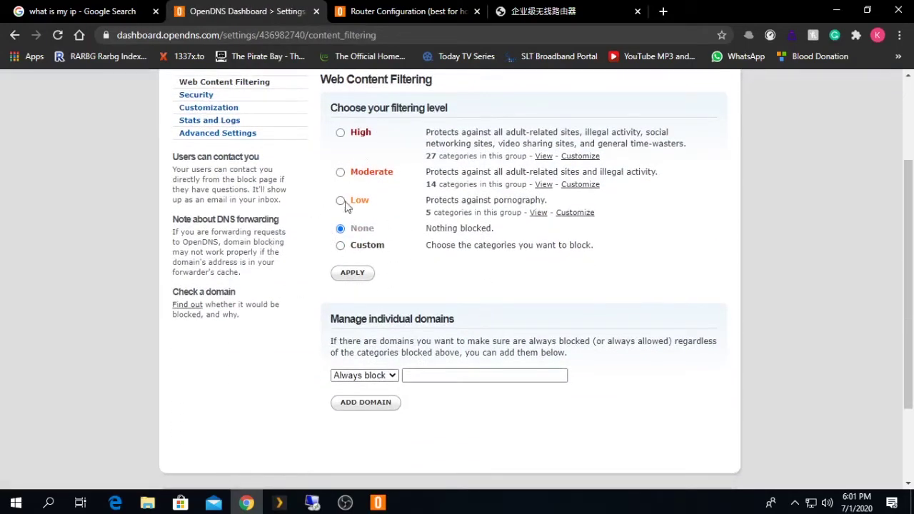
click(341, 247)
scroll(498, 309, down, 1)
scroll(498, 309, down, 2)
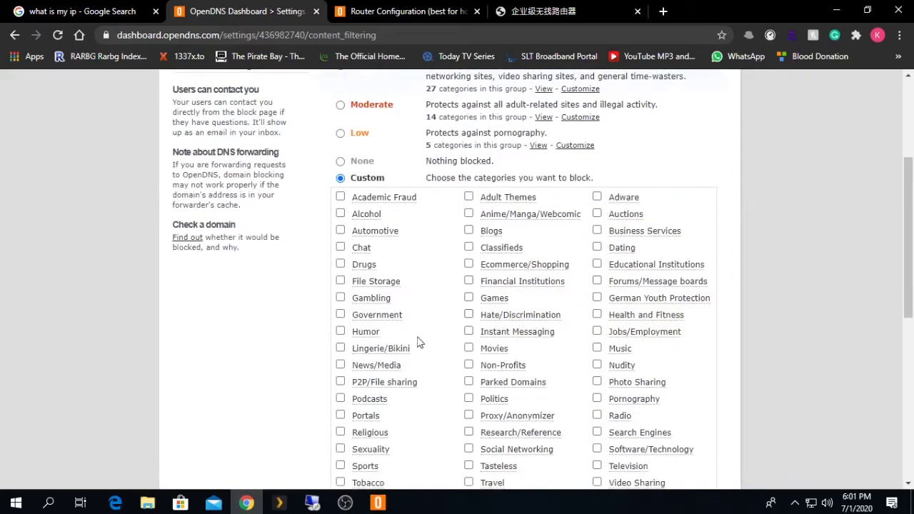
- Block the Nudity, Pornography, Sexuality and Adult Themes categories, apply the custom filter and review the selection
click(597, 298)
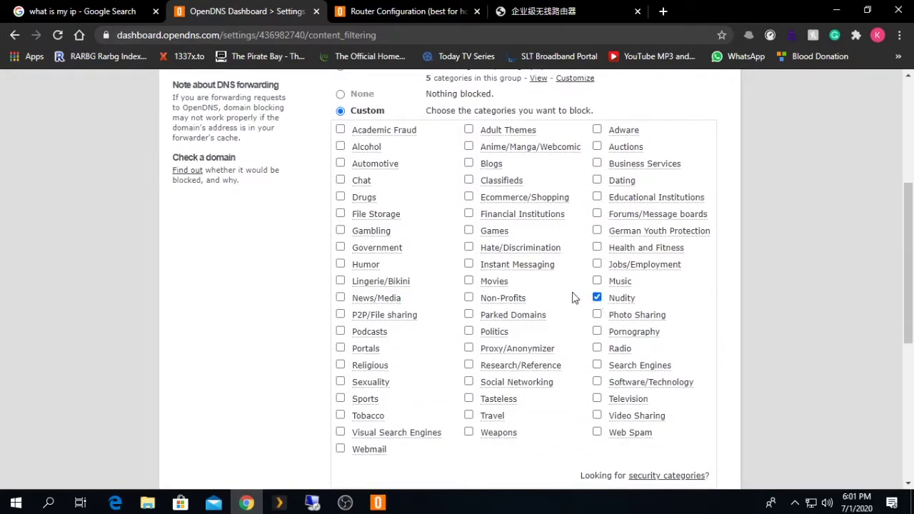
click(597, 331)
click(341, 383)
scroll(427, 281, up, 1)
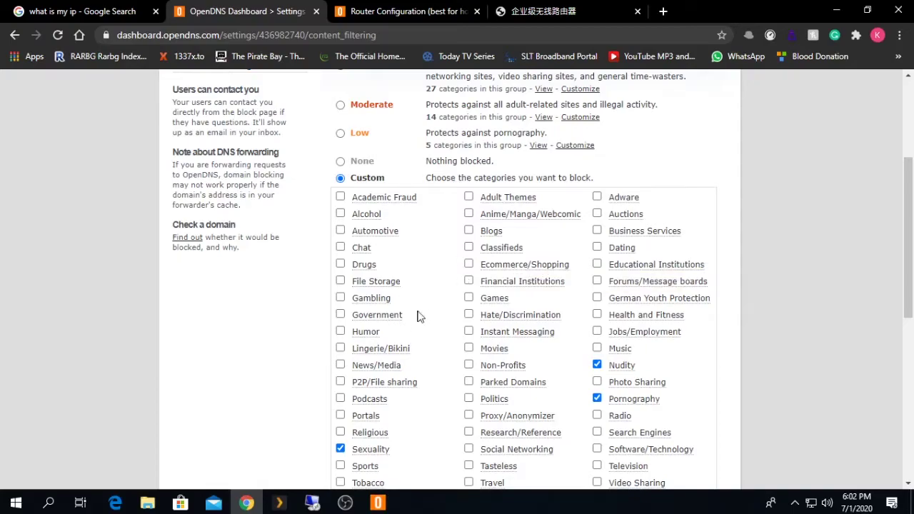
scroll(498, 358, down, 1)
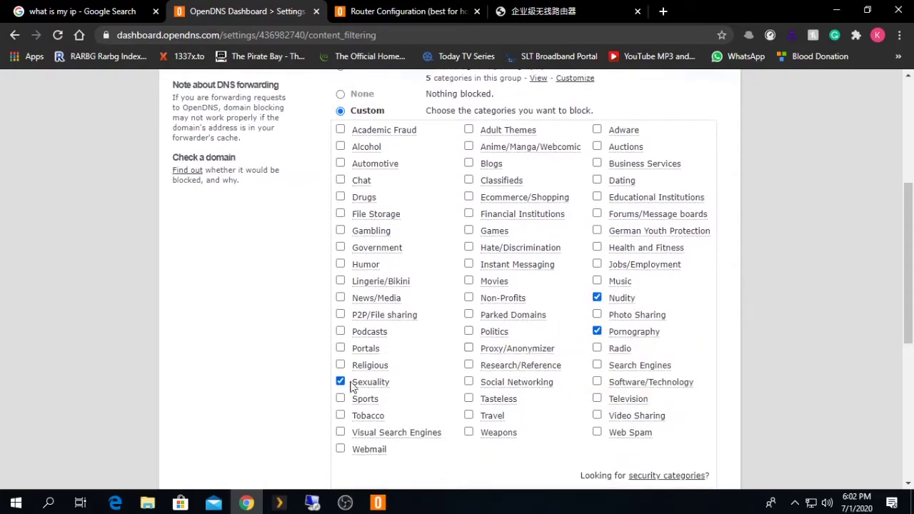
click(469, 130)
scroll(554, 260, down, 2)
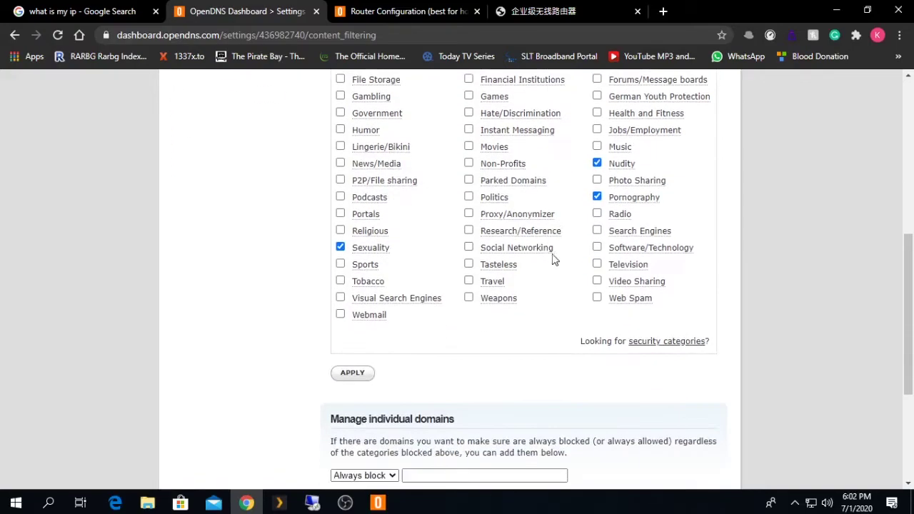
click(354, 373)
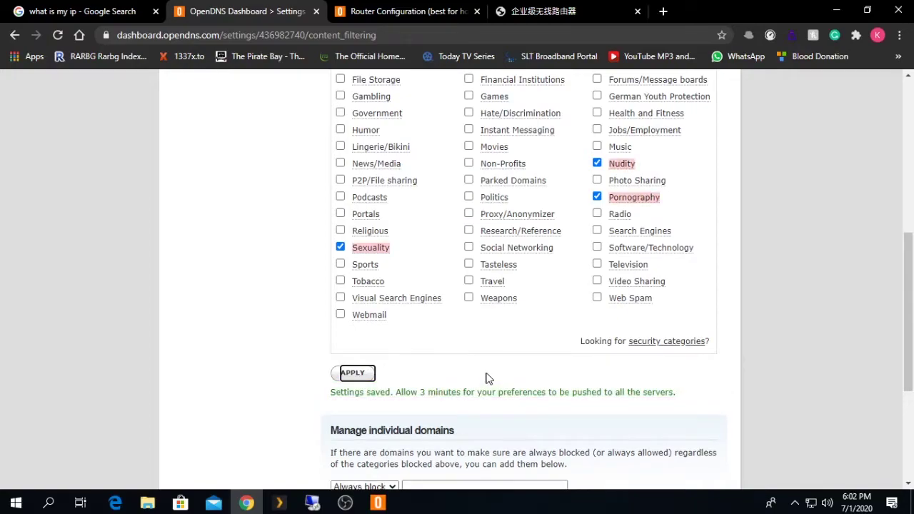
scroll(485, 378, up, 3)
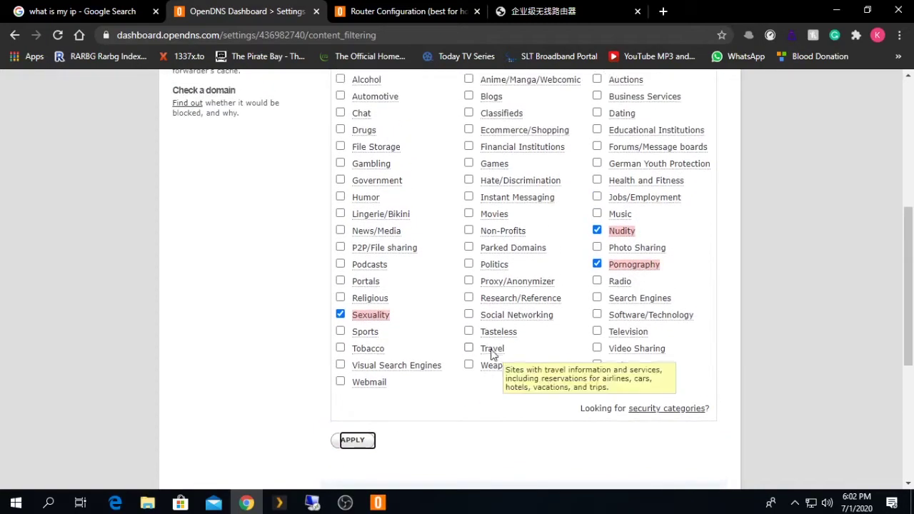
scroll(485, 351, up, 3)
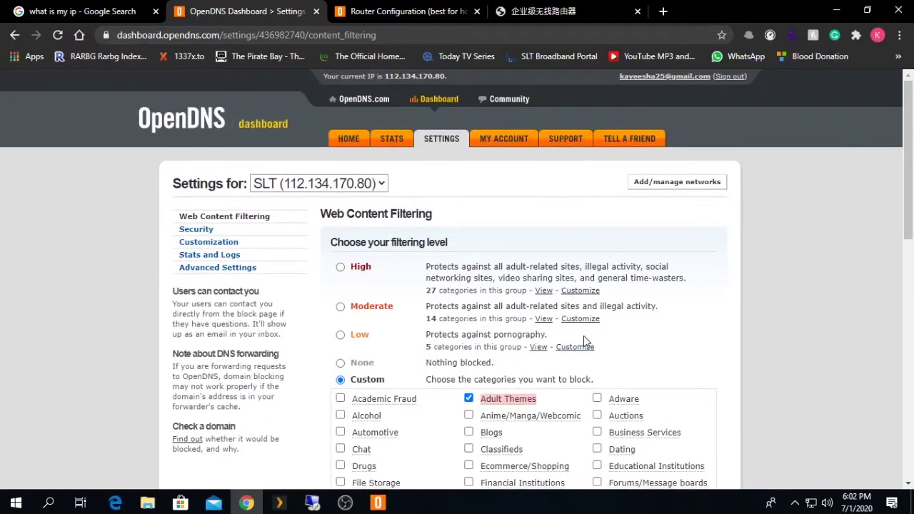
scroll(464, 337, down, 2)
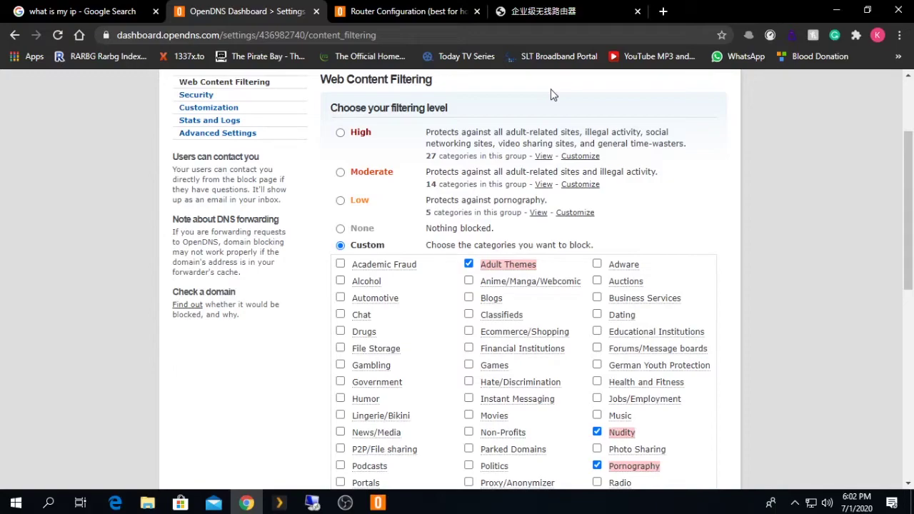
click(82, 11)
click(238, 35)
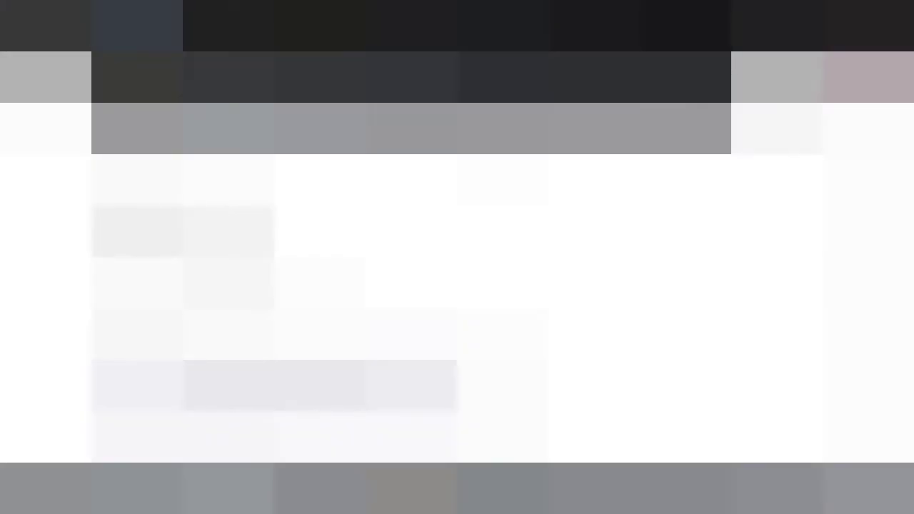
key(Escape)
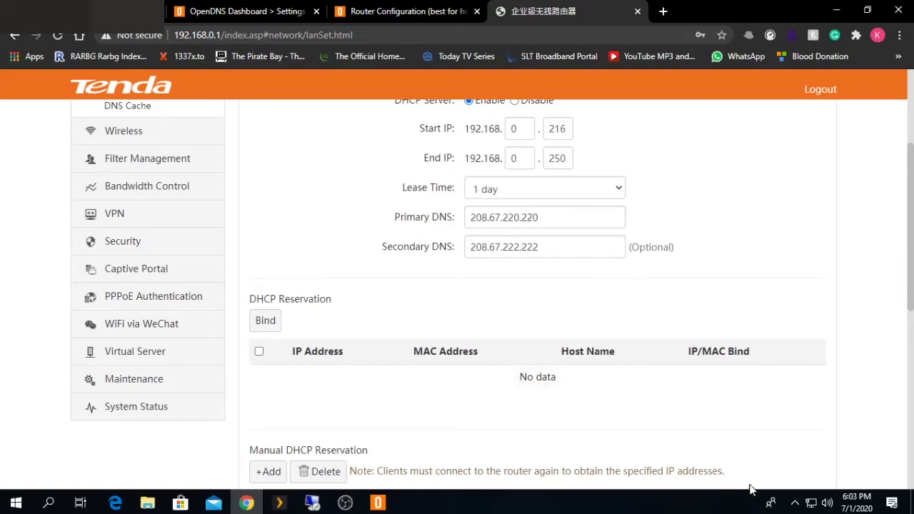
- Open the Windows Network and Sharing Center from the Network & Internet settings
right_click(810, 503)
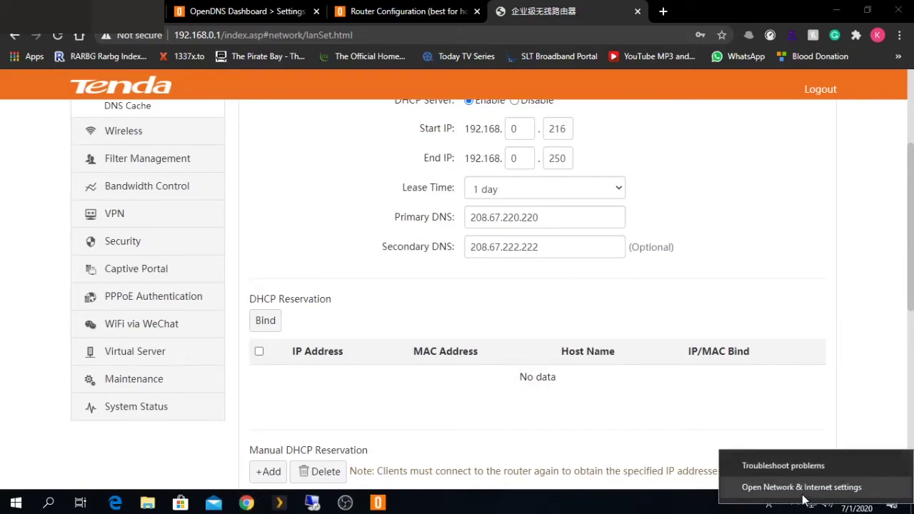
click(801, 489)
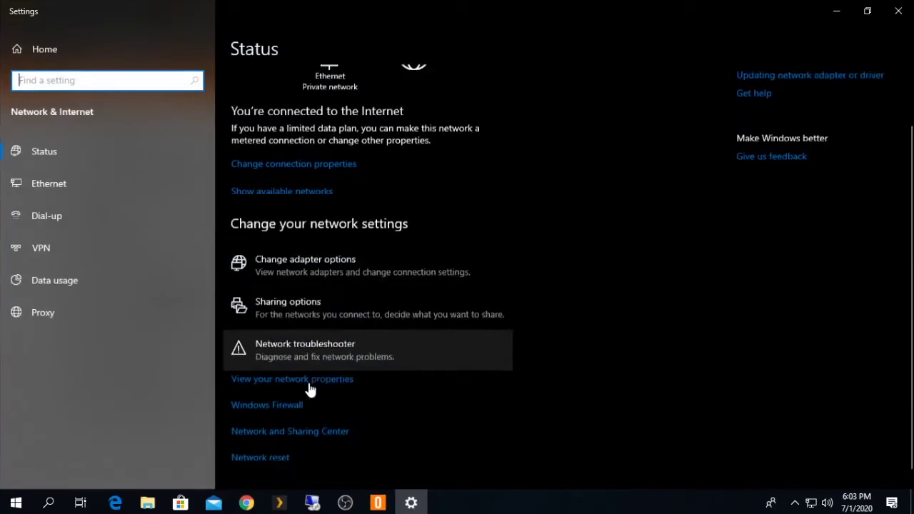
scroll(308, 390, down, 1)
click(286, 418)
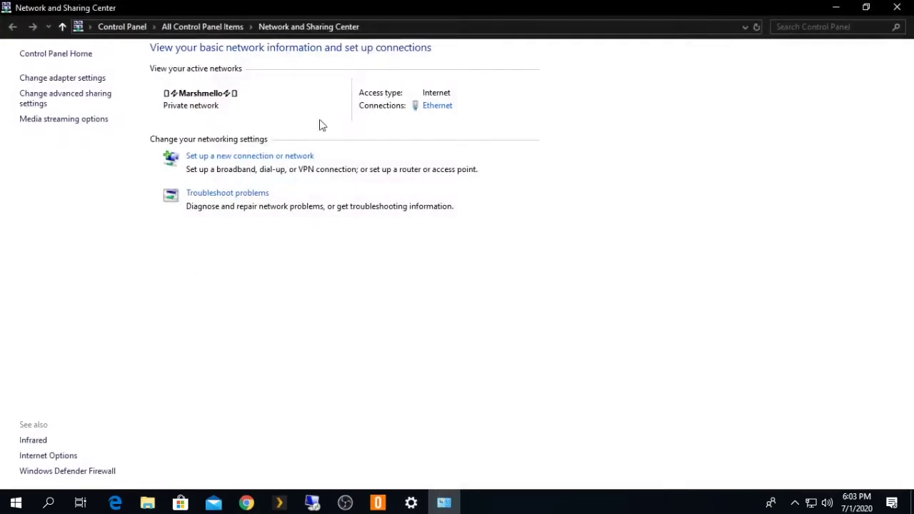
- Check the IPv4 DNS server in the Ethernet connection's details, then close the details and status windows
click(442, 107)
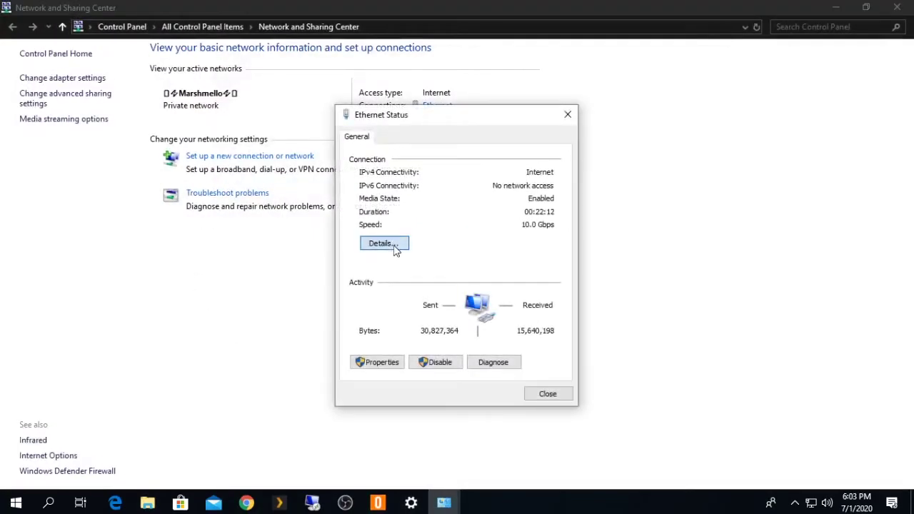
click(393, 245)
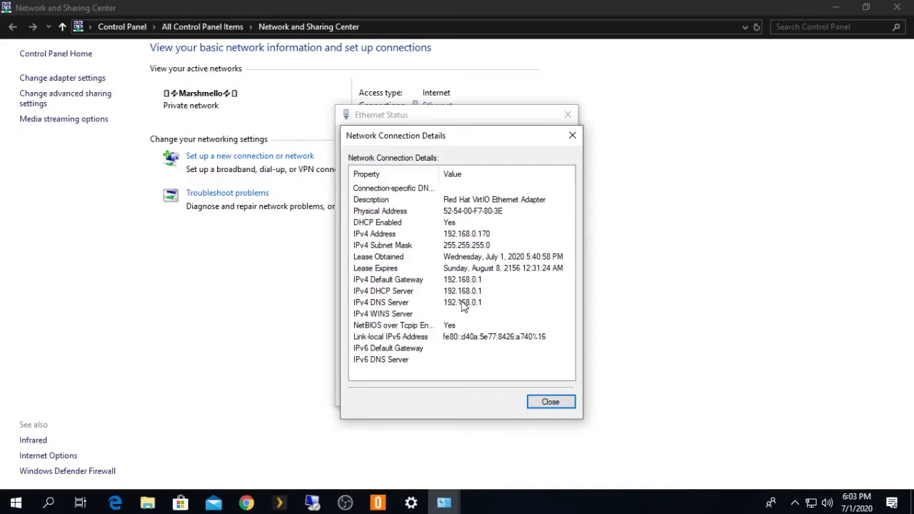
click(463, 303)
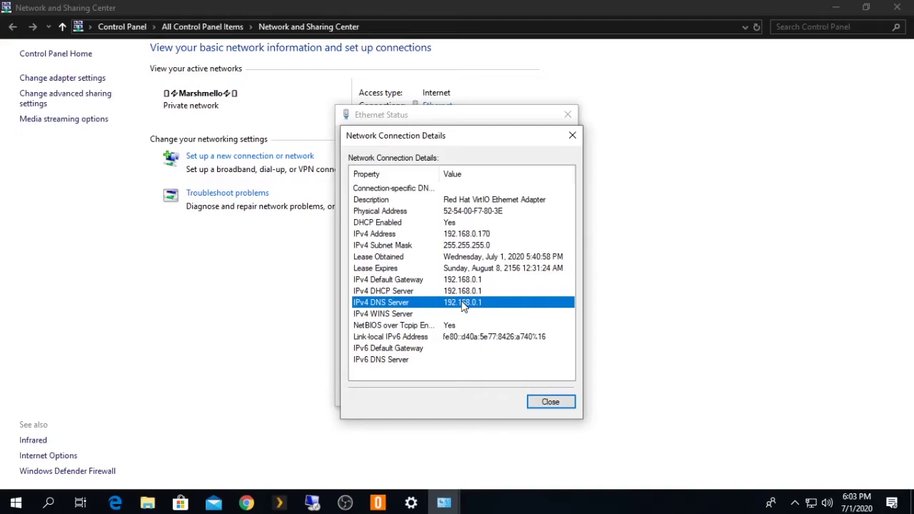
click(547, 400)
click(547, 392)
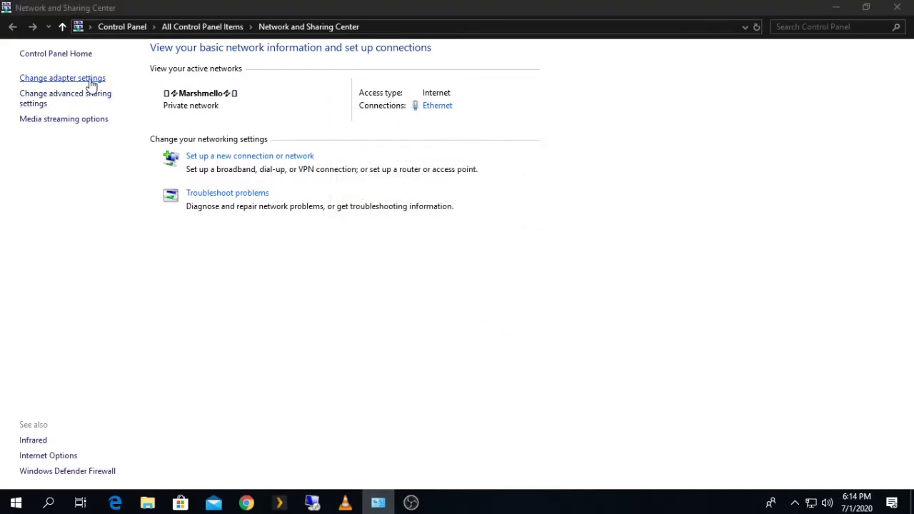
- Open the network adapter settings and view the available actions for the Ethernet adapter without applying any
click(89, 79)
right_click(81, 84)
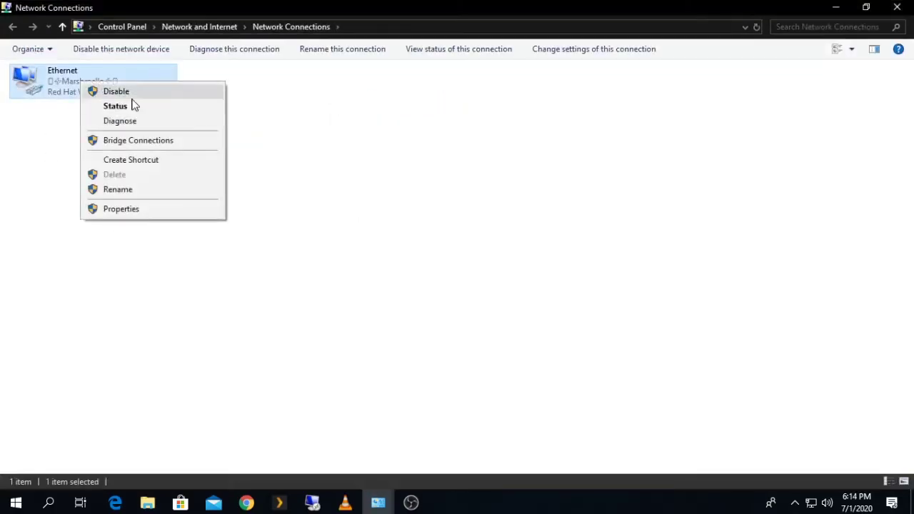
click(445, 186)
right_click(43, 79)
click(356, 153)
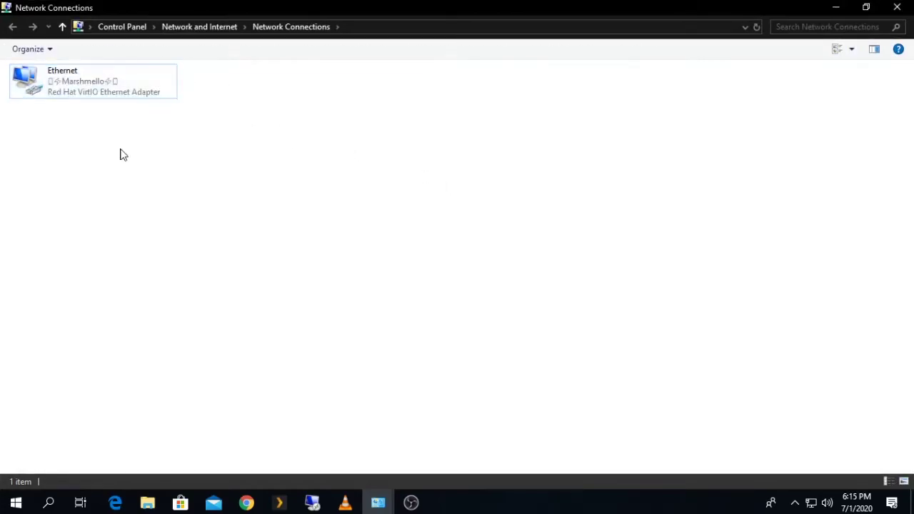
- Check the IPv4 DNS servers in the Ethernet adapter's connection details, then close the details window
right_click(74, 95)
click(140, 116)
click(379, 243)
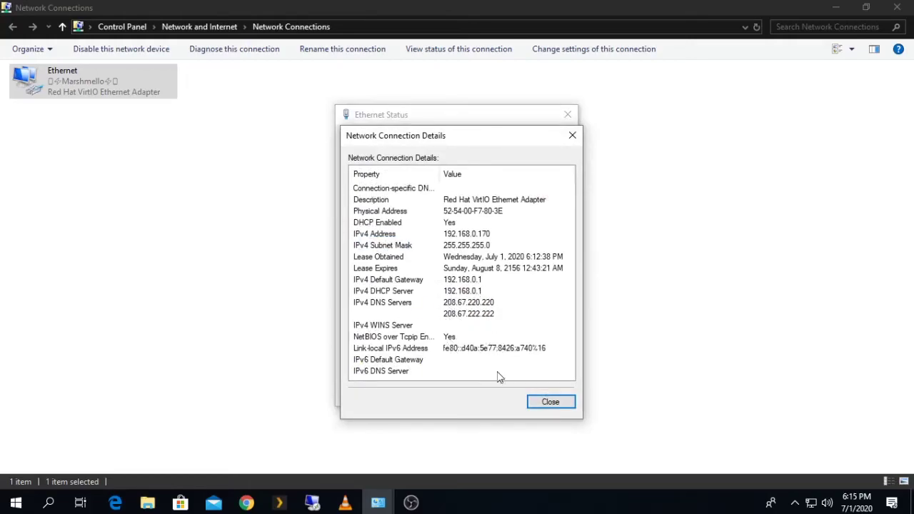
click(554, 404)
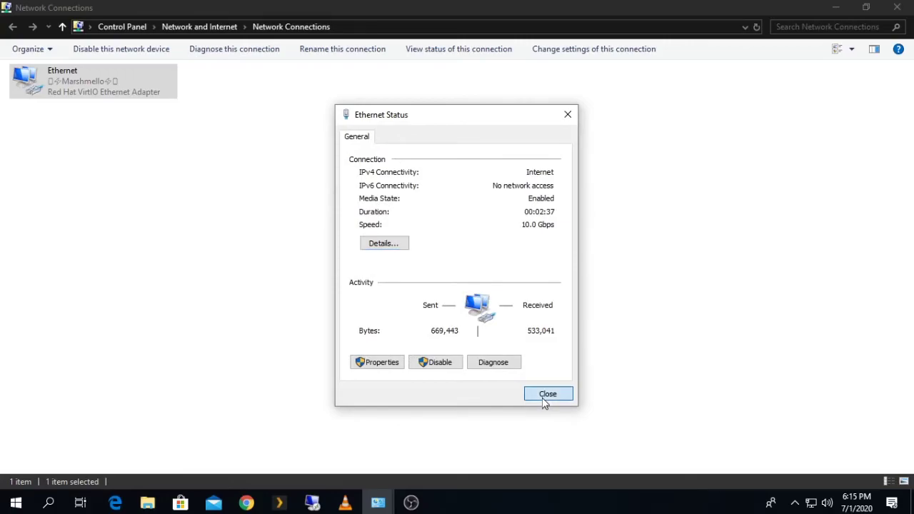
- Close the Ethernet status window, then launch OpenDNS Updater and run an immediate update of the network's IP address
click(542, 398)
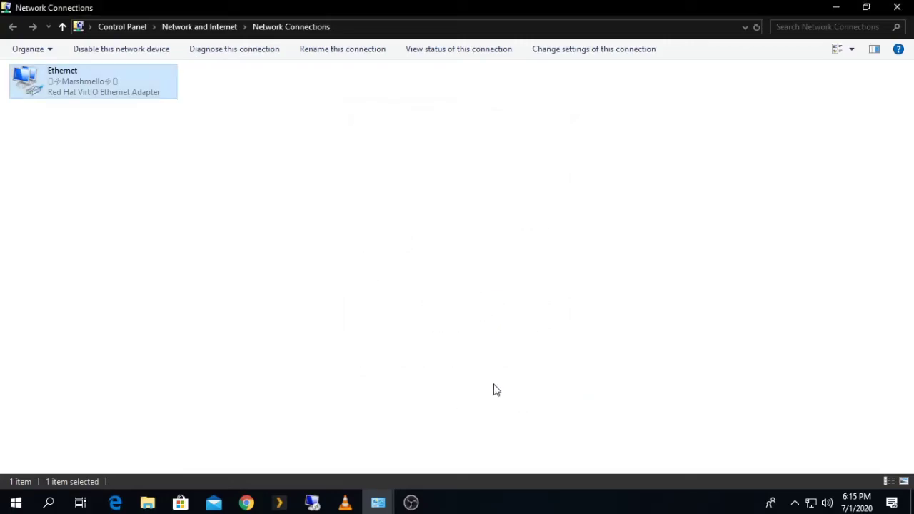
click(10, 506)
text(op)
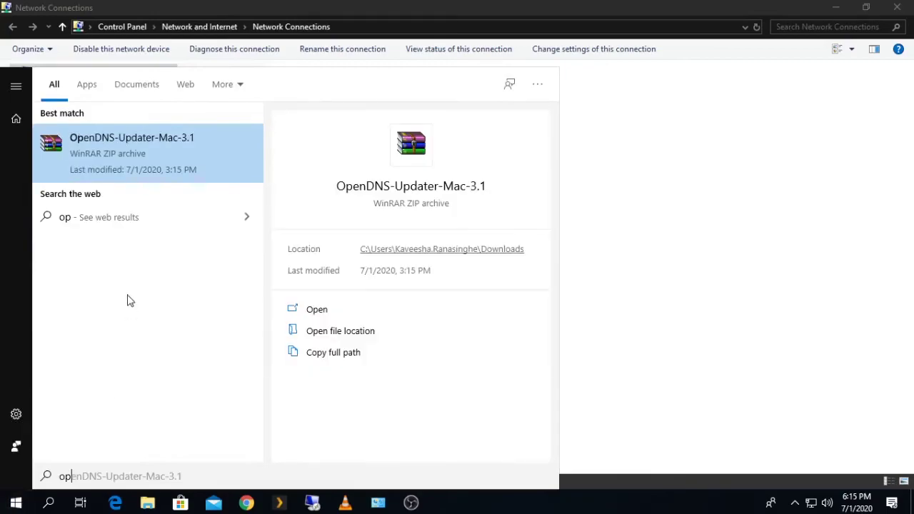
text(en)
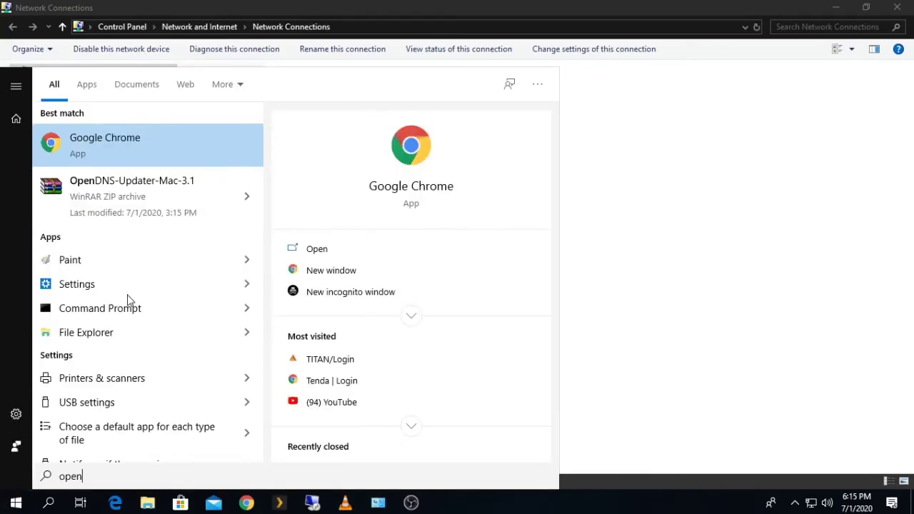
text(dn)
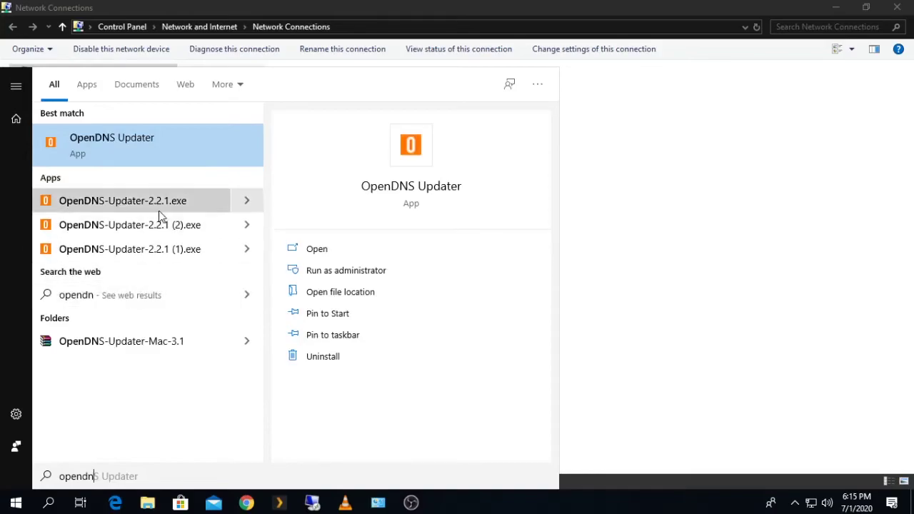
click(162, 159)
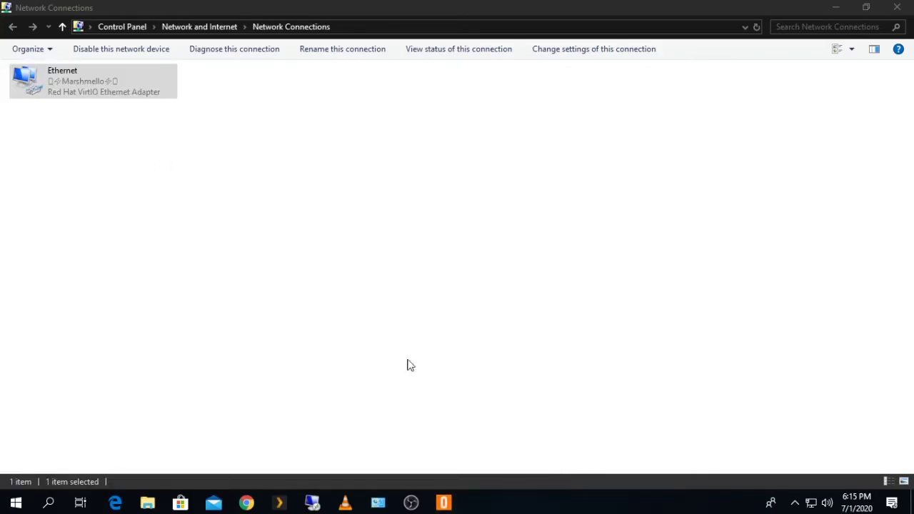
click(441, 275)
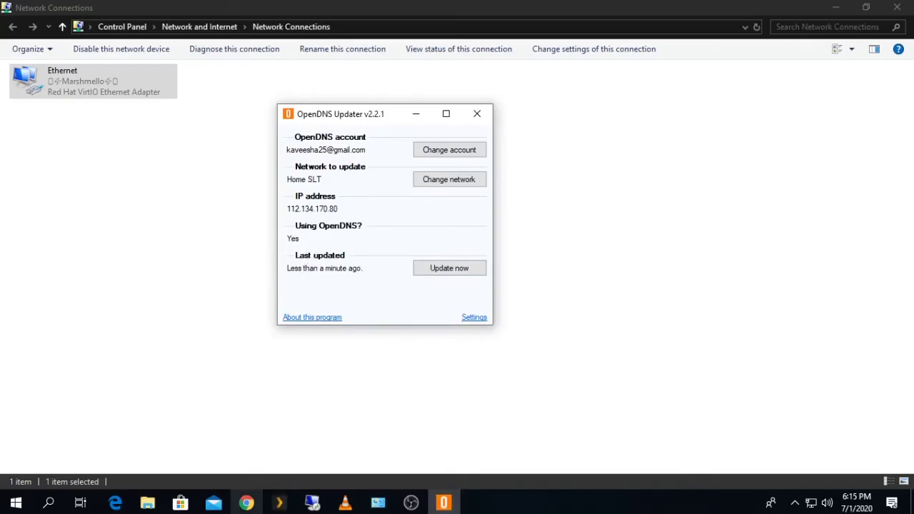
- Switch to Chrome and open a new browser tab
click(247, 504)
click(663, 12)
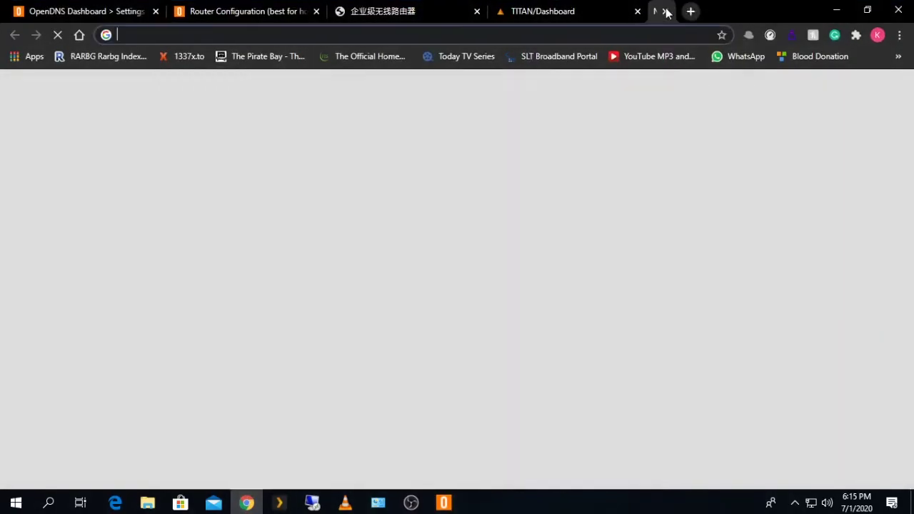